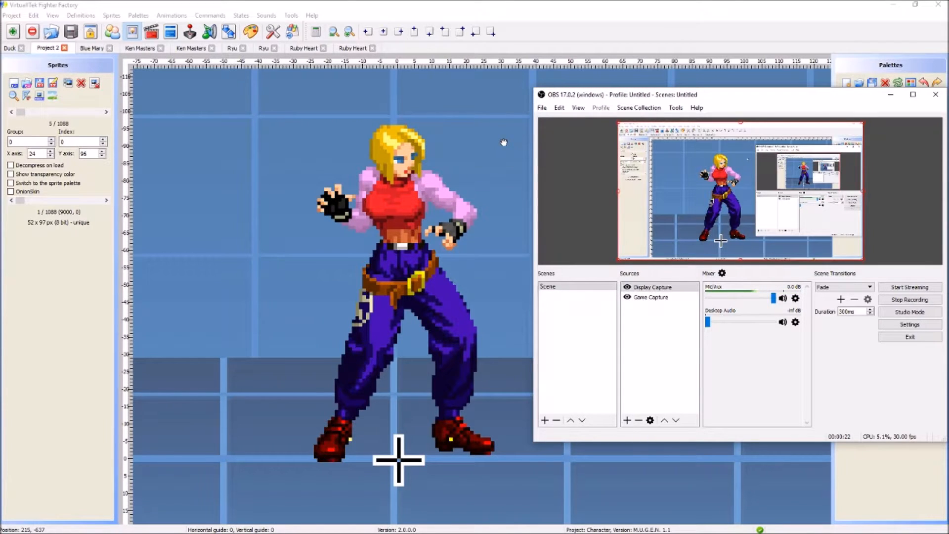
View the pink-sleeved sprite at group 0, index 0 in the image editor and close the editor
left_click(75, 276)
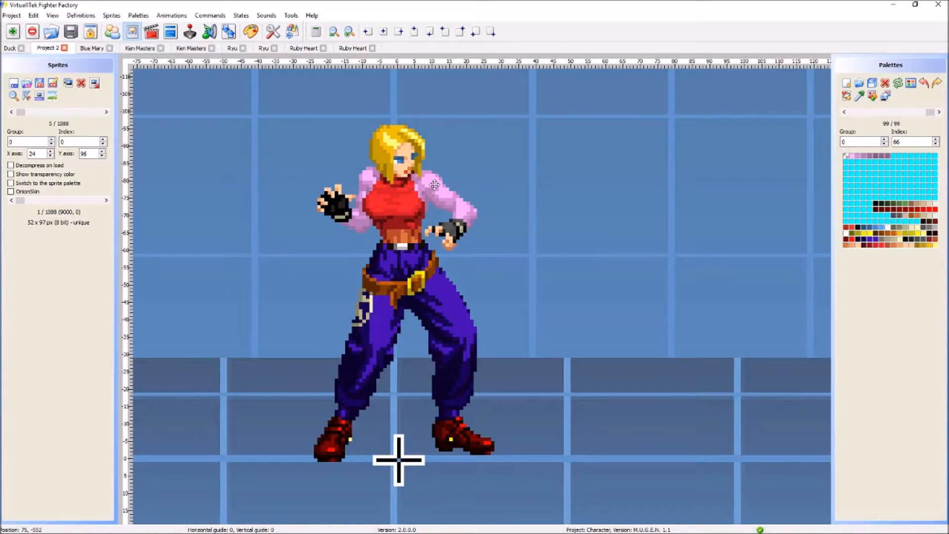
left_click(53, 97)
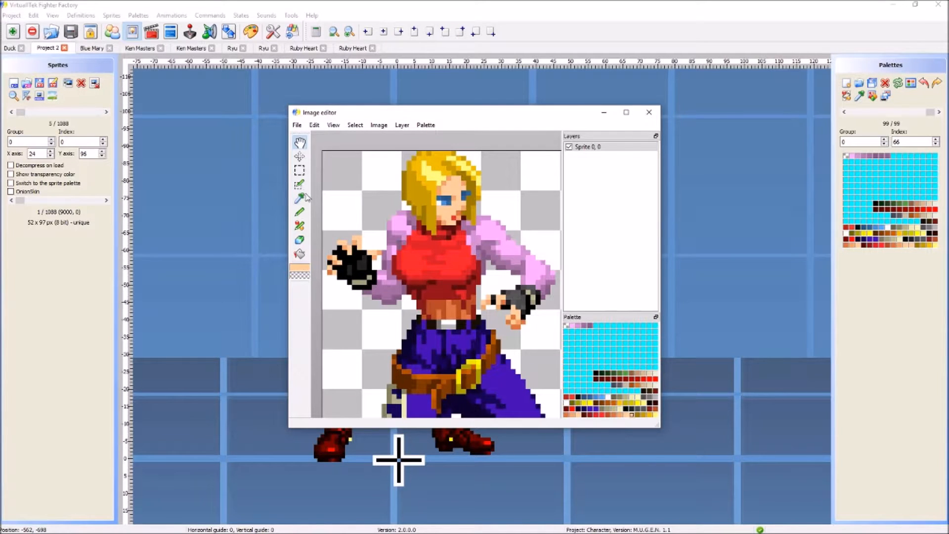
left_click(649, 112)
left_click(487, 287)
Browse to the bare-armed sprite at group 0, index 9 and open it in the image editor
left_click_drag(106, 112, 107, 113)
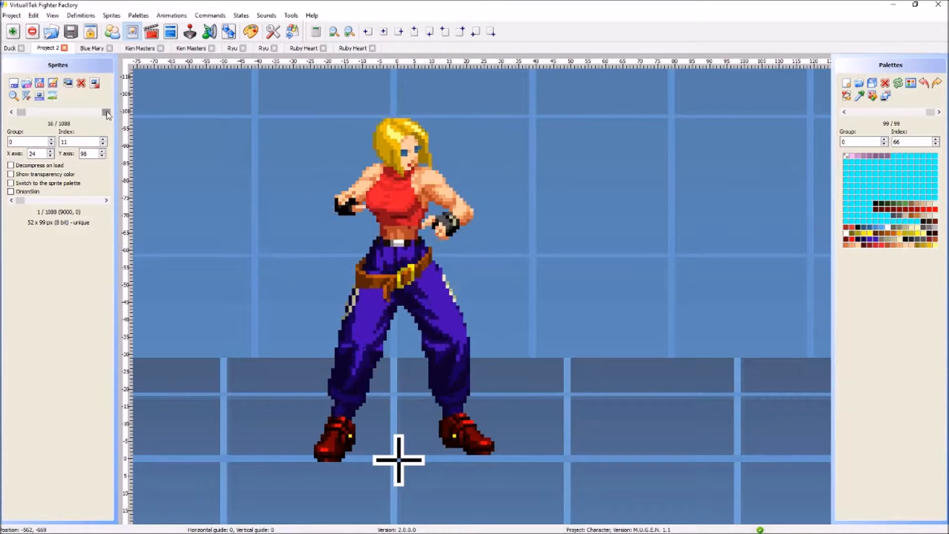
left_click(10, 112)
left_click(11, 112)
left_click(11, 112)
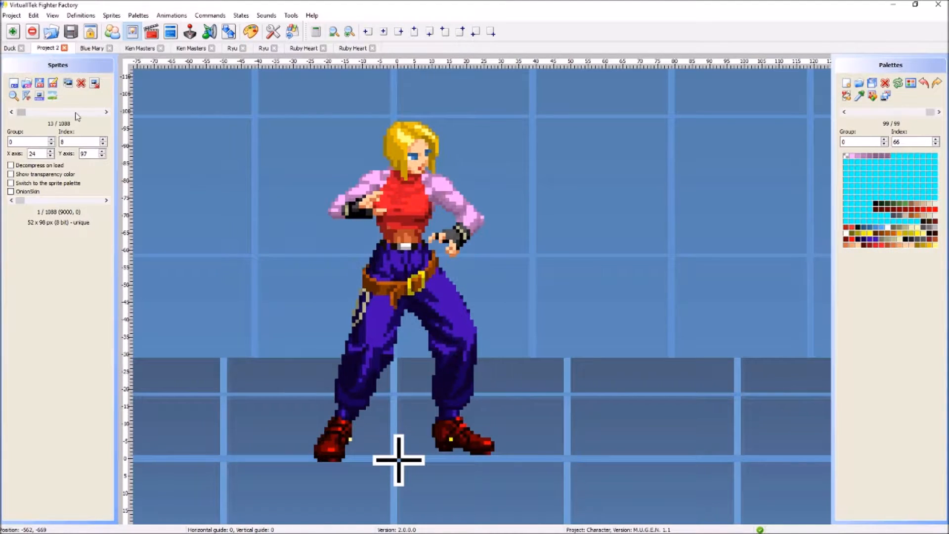
left_click(106, 112)
double_click(374, 244)
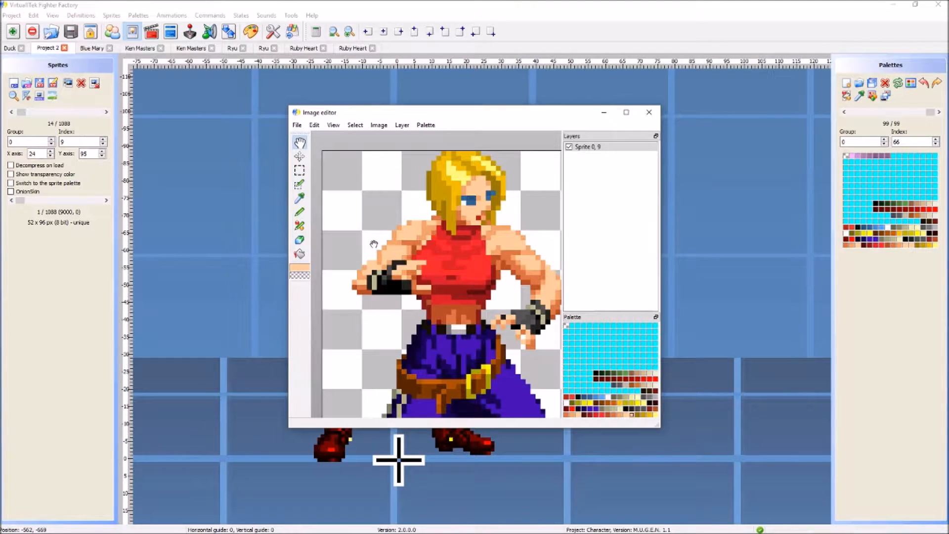
Sample the skin shades on the sprite's bare arm with the colour picker and close the image editor
left_click(299, 199)
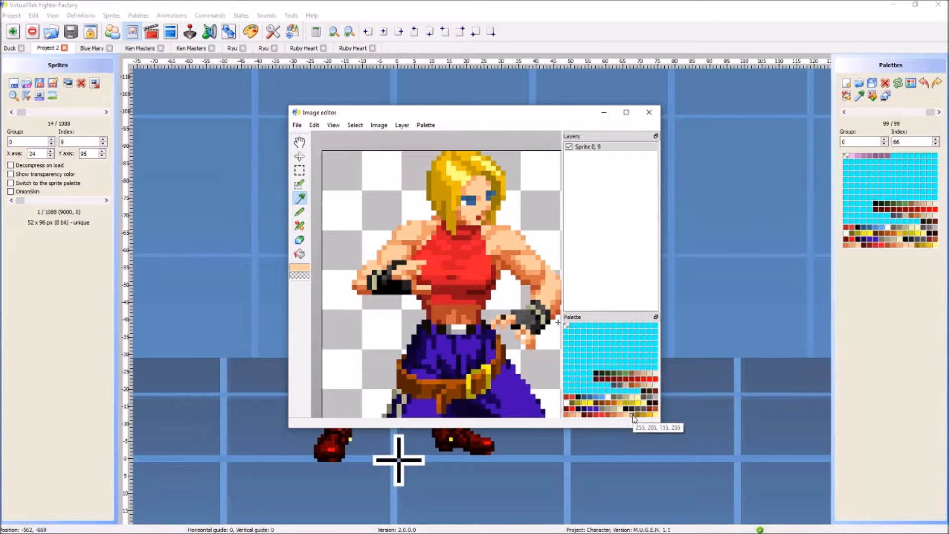
left_click(398, 243)
left_click(409, 243)
left_click(379, 263)
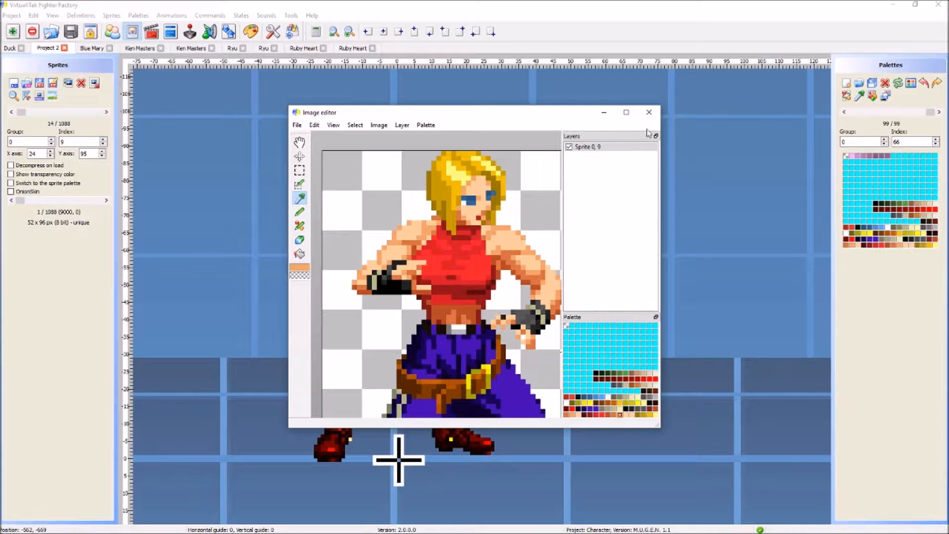
left_click(649, 112)
left_click(485, 286)
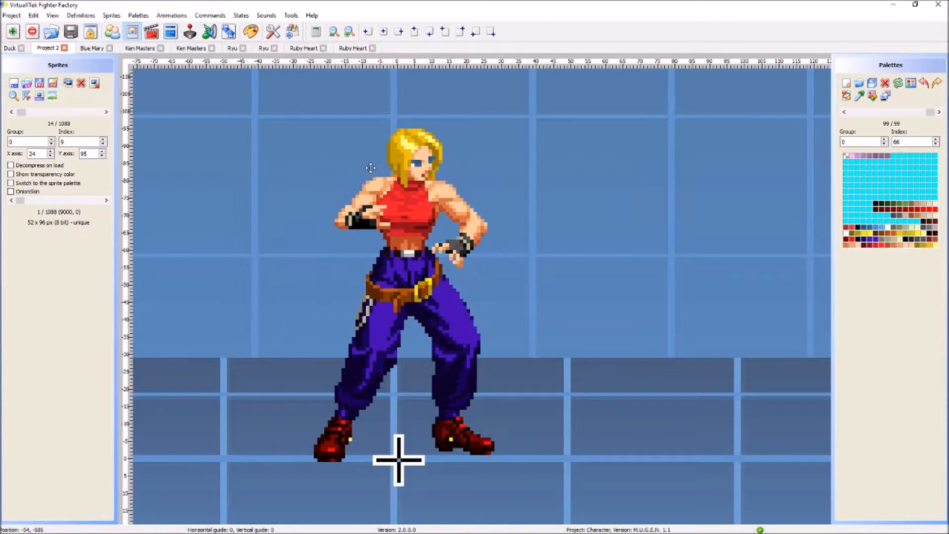
Copy the five skin shades from the character palette into the first cells of the empty palette in the Advanced palette editor
left_click(257, 30)
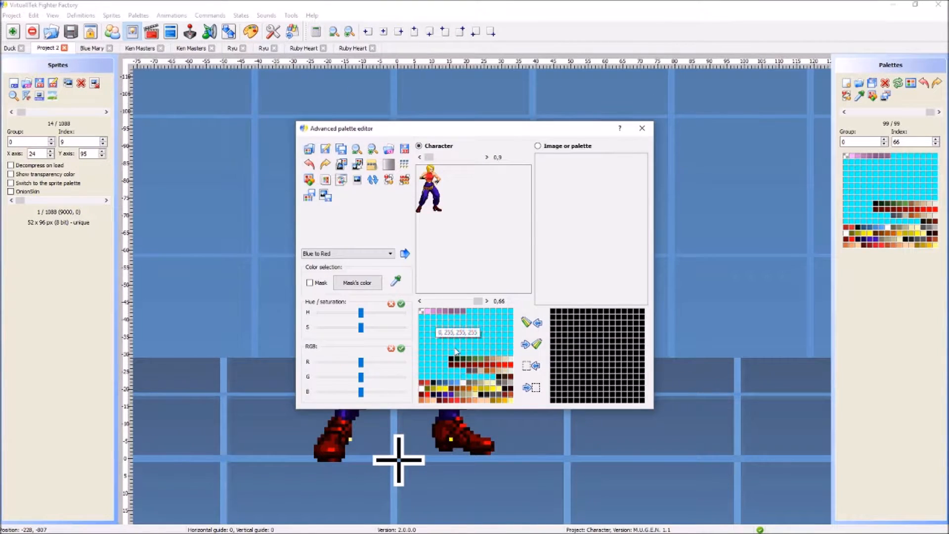
left_click(465, 403, "shift")
left_click(553, 312)
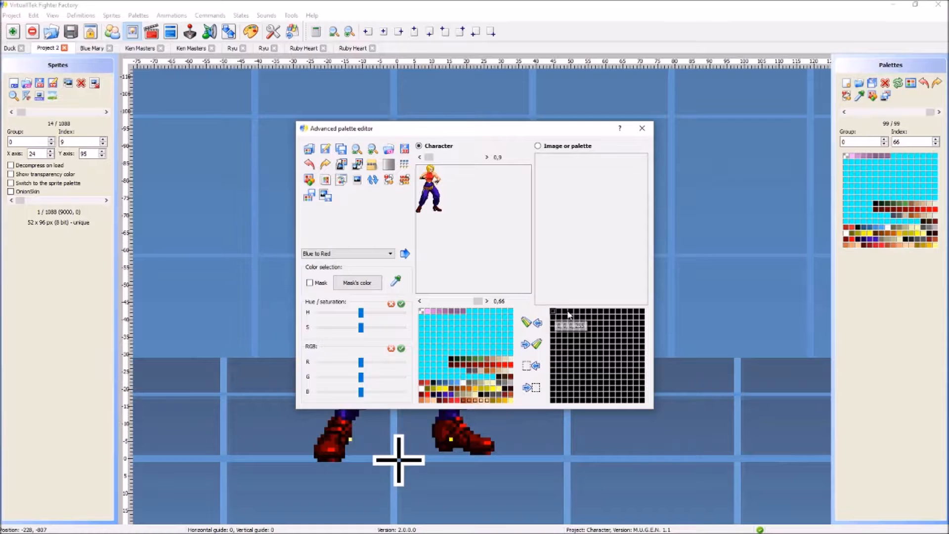
left_click(542, 349)
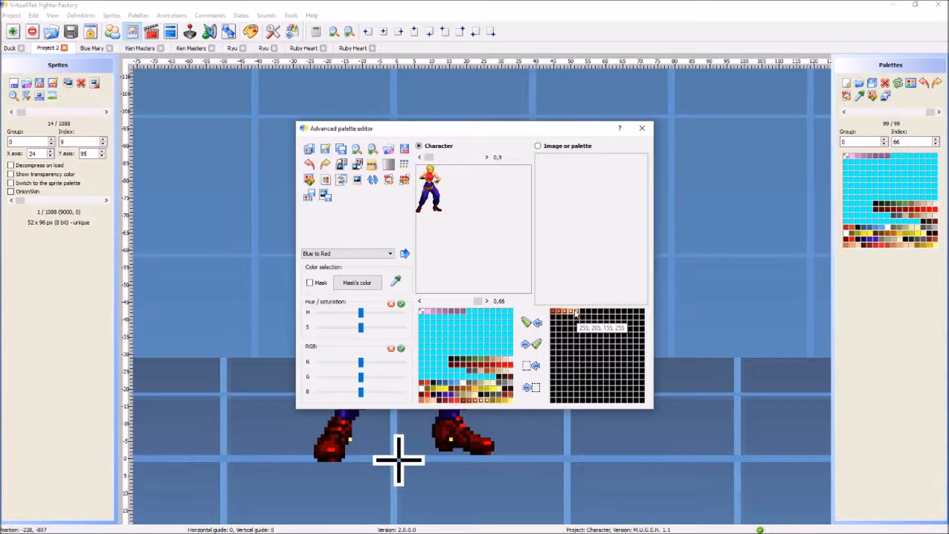
Select the second set of skin shades starting at 180, 72, 36 in the character palette and apply the edit to the sprites
left_click_drag(491, 379, 469, 378)
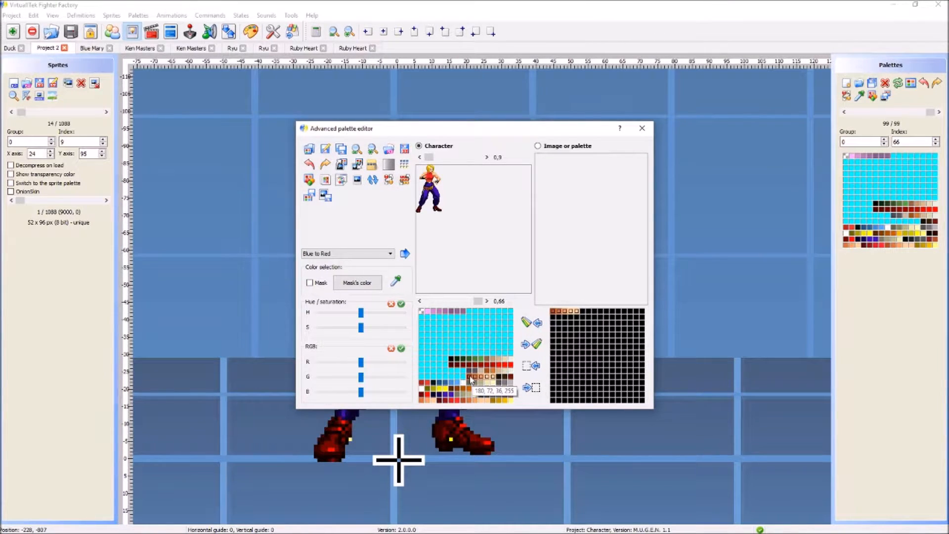
left_click(309, 196)
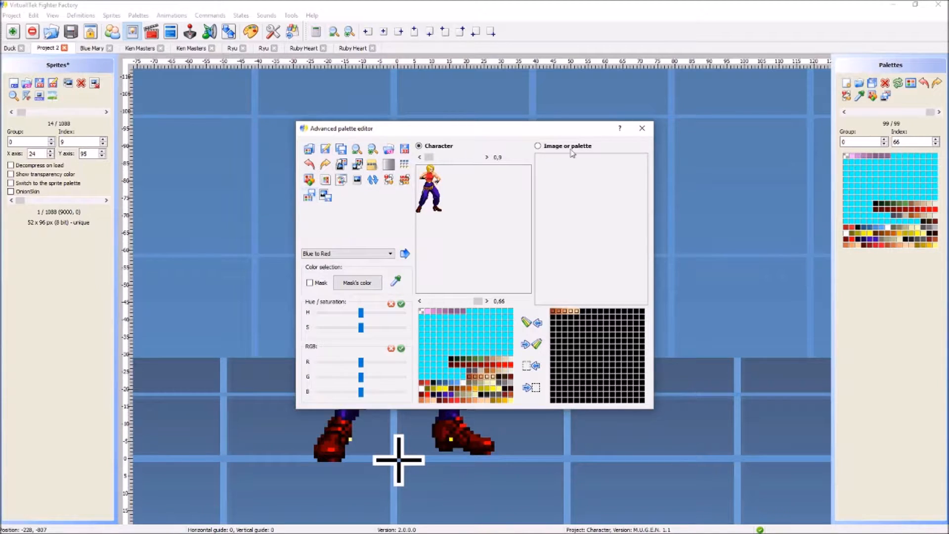
left_click(642, 128)
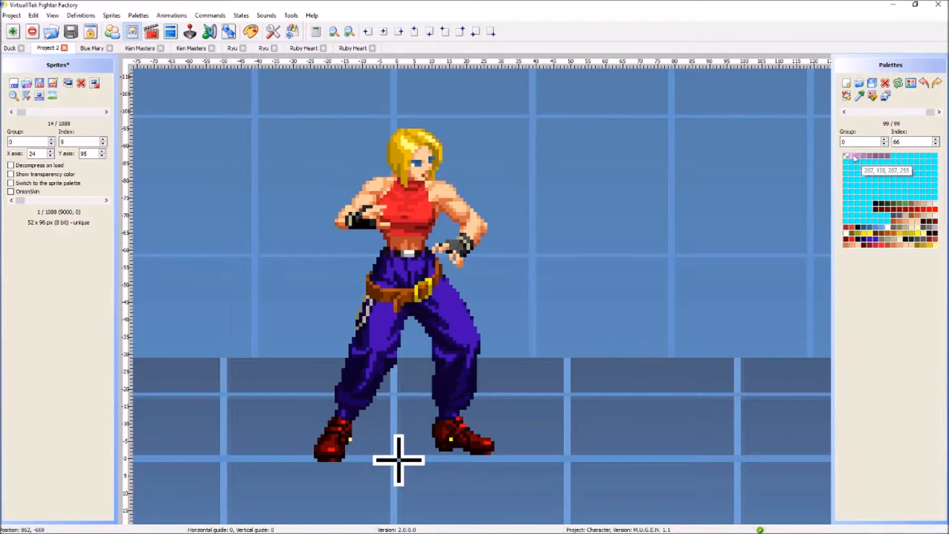
Go back to the pink-sleeved sprite at group 0, index 2 and open it in the image editor
left_click(11, 113)
left_click(12, 113)
left_click(12, 113)
left_click(12, 113)
left_click(11, 113)
left_click(12, 113)
left_click(11, 113)
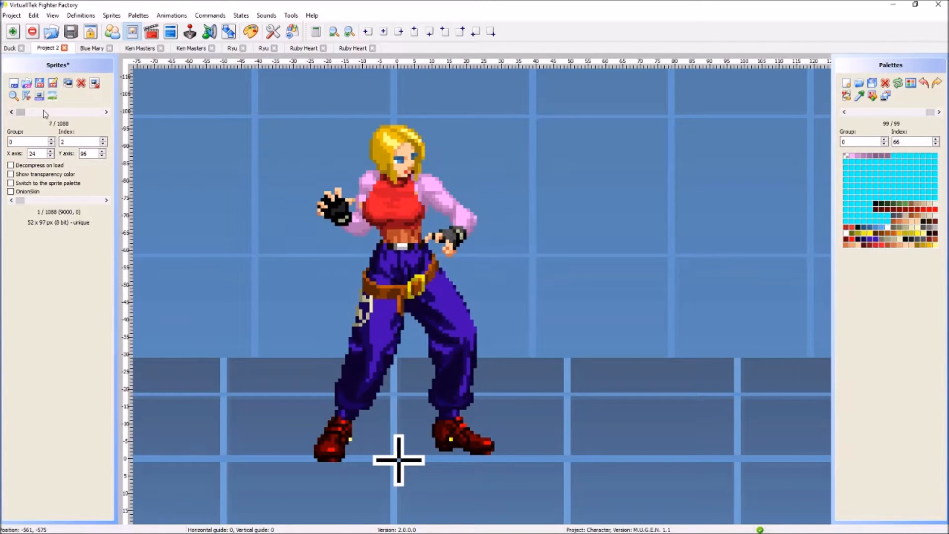
left_click(52, 96)
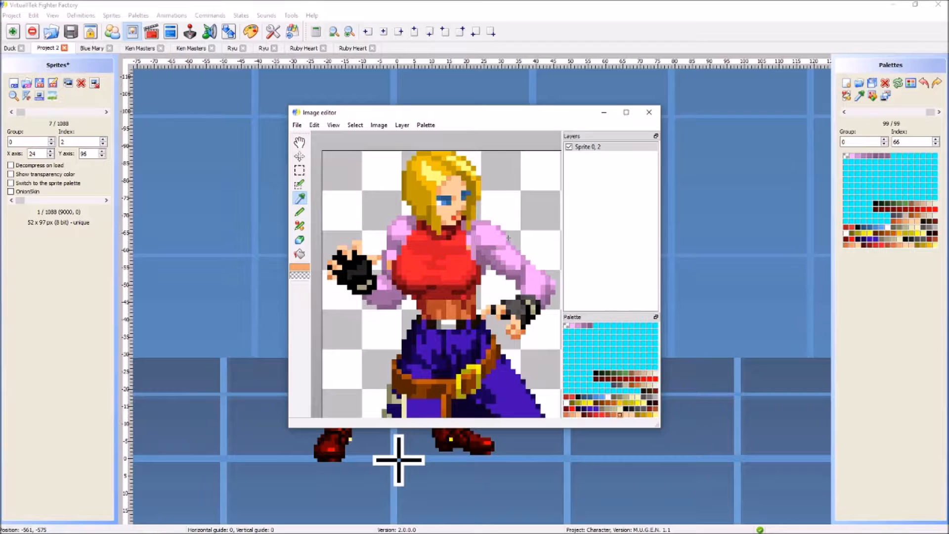
Sample four sleeve shades on both arms to inspect their palette positions and close the image editor
left_click(493, 233)
left_click(386, 299)
left_click(498, 247)
left_click(483, 261)
left_click(649, 112)
left_click(493, 286)
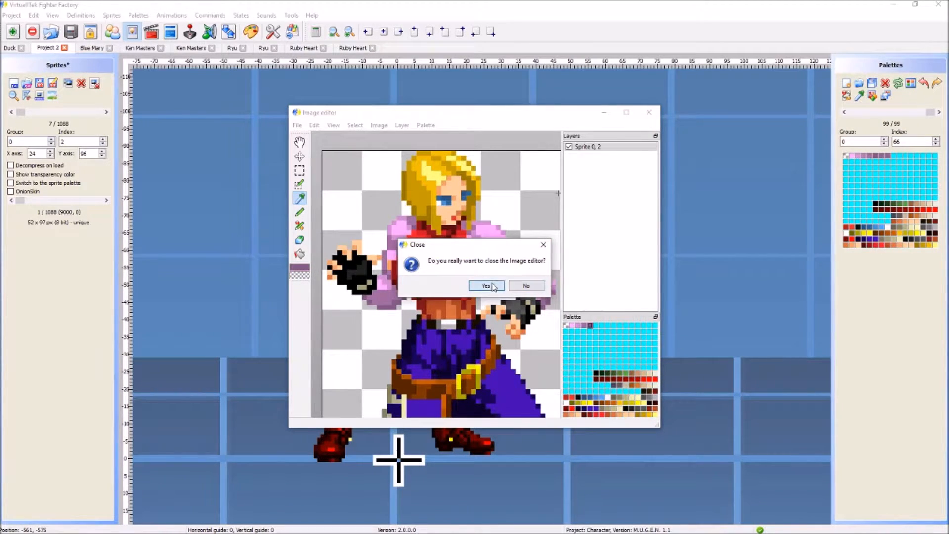
Open the bare-armed sprite at group 0, index 9 in the image editor and check the Remap pen's colour pairs
left_click(107, 112)
left_click(107, 112)
left_click(106, 112)
left_click(106, 112)
left_click(106, 112)
left_click(106, 112)
left_click(107, 112)
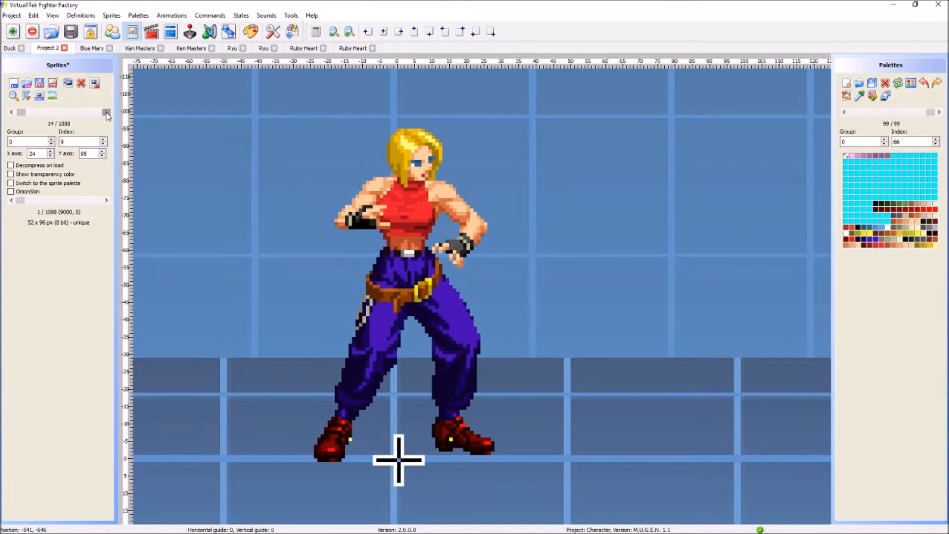
left_click(53, 97)
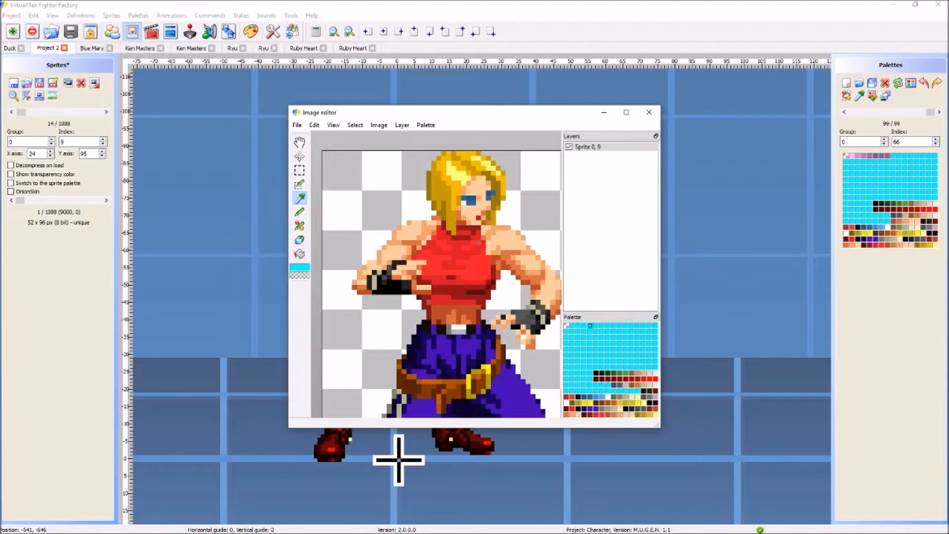
left_click(298, 228)
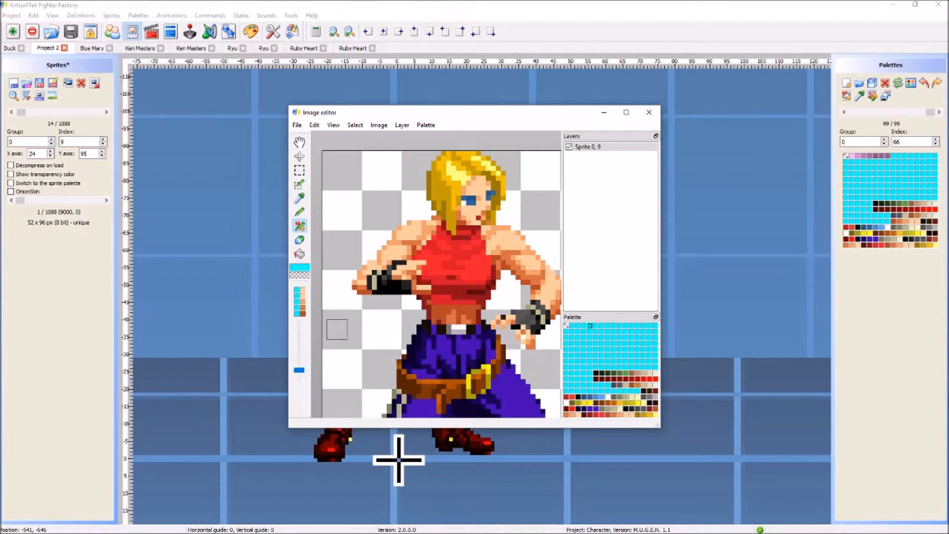
left_click(652, 120)
left_click(484, 286)
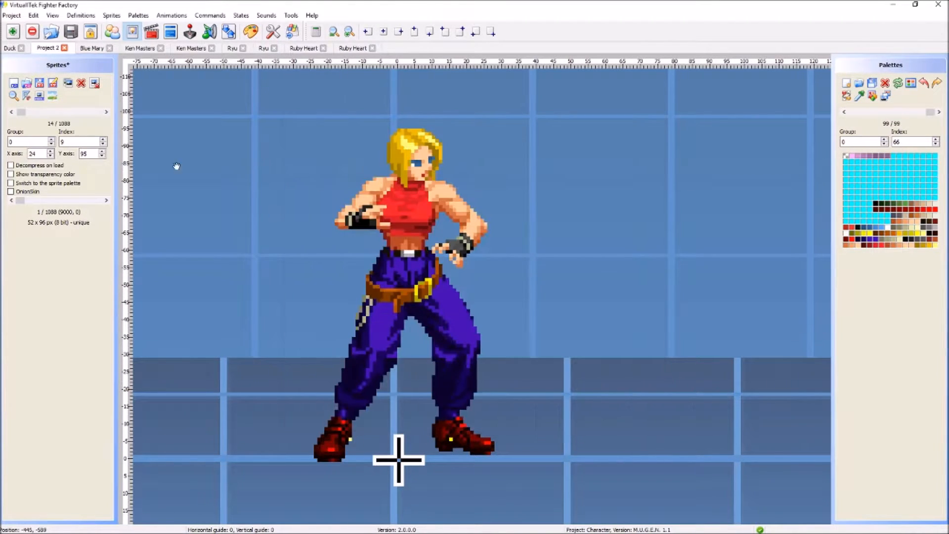
Switch to the Blue Mary project and open the sprite at group 0, index 4 in the image editor
left_click(92, 48)
left_click(44, 49)
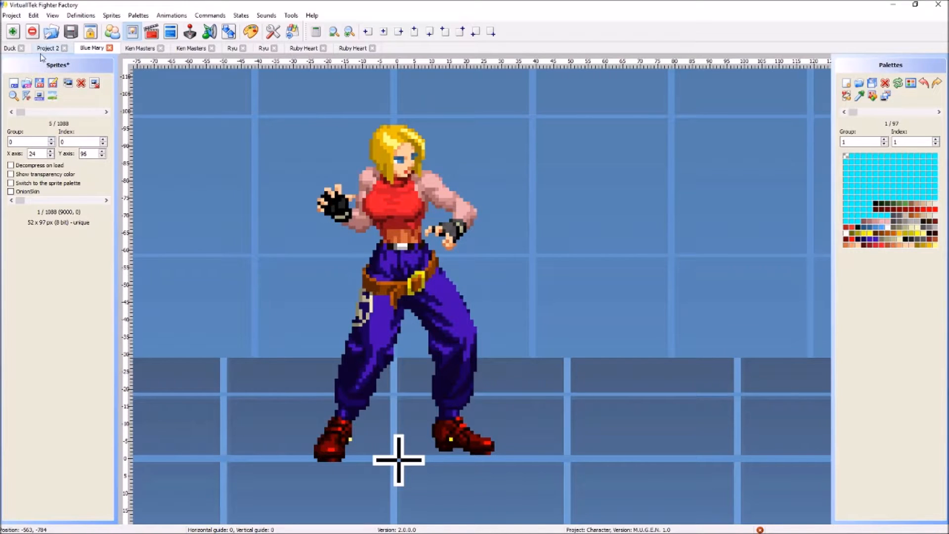
left_click(91, 49)
left_click(107, 111)
left_click(106, 112)
left_click(106, 112)
left_click(106, 112)
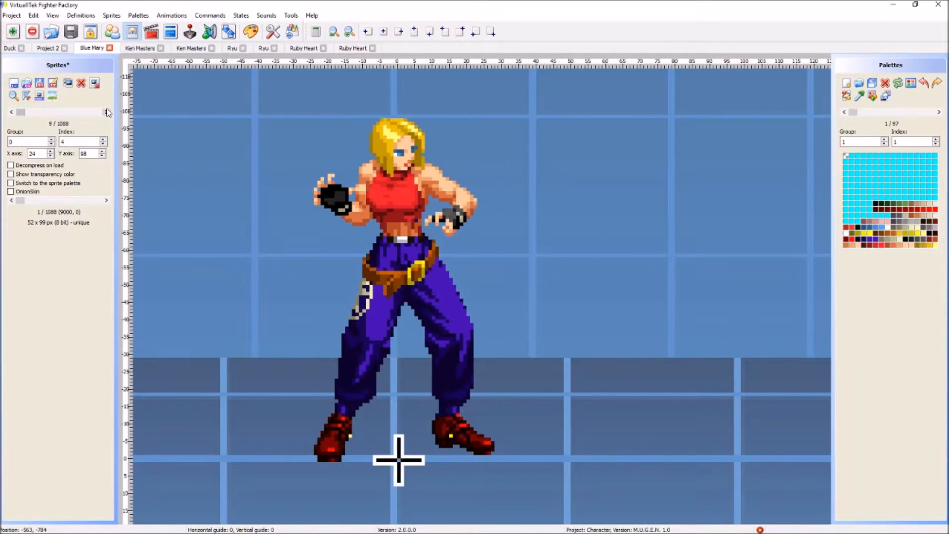
left_click(55, 103)
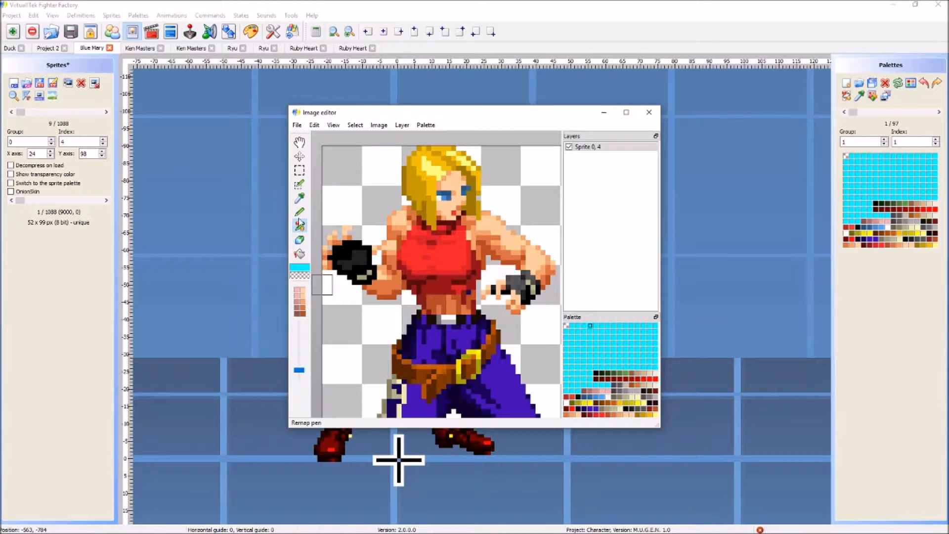
Remap the skin shades on both bare arms to the pink sleeve shades with the Remap pen
left_click(498, 228)
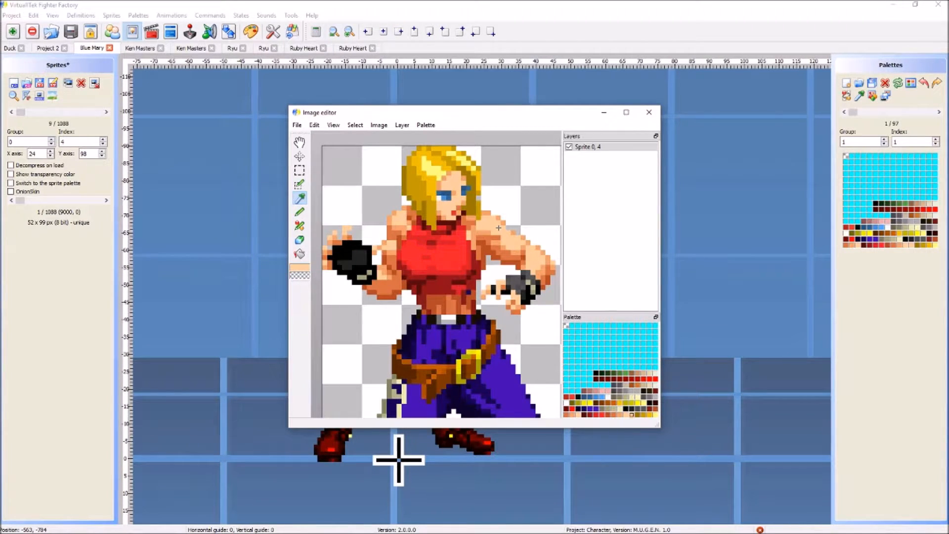
left_click(300, 226)
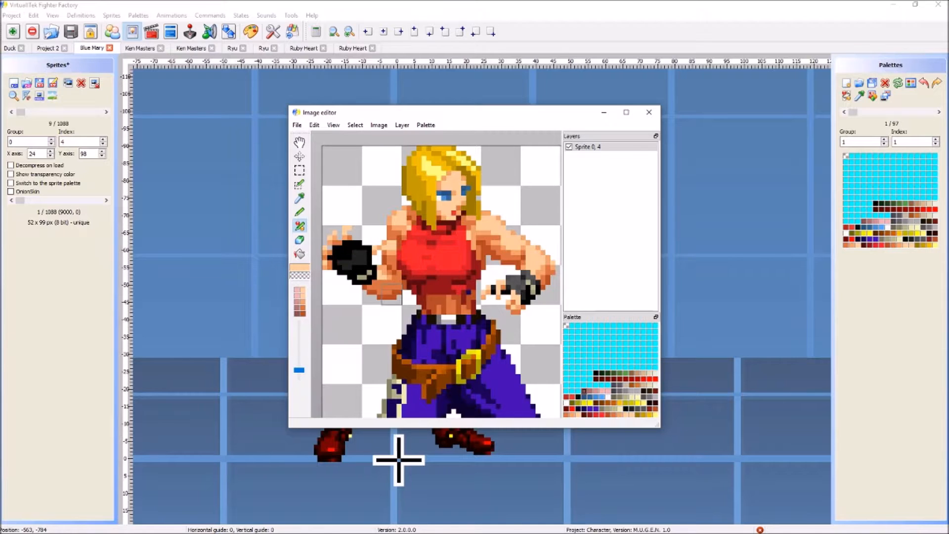
left_click(298, 228)
mouse_move(371, 295)
left_mouse_down()
mouse_move(401, 284)
mouse_move(384, 278)
mouse_move(402, 235)
mouse_move(391, 216)
mouse_move(452, 255)
mouse_move(470, 250)
mouse_move(466, 227)
mouse_move(487, 219)
mouse_move(496, 240)
mouse_move(481, 260)
mouse_move(481, 238)
mouse_move(495, 234)
mouse_move(500, 251)
mouse_move(552, 280)
mouse_move(540, 279)
mouse_move(545, 255)
mouse_move(531, 245)
mouse_move(459, 230)
left_mouse_up()
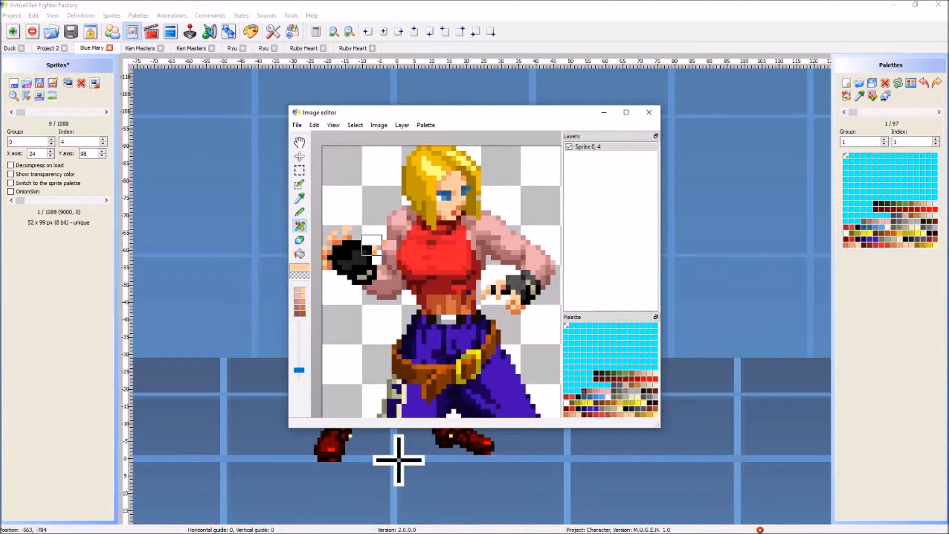
Try the Remap pen on the gloved hand's fingers and over the face, and close the image editor without saving
mouse_move(337, 275)
left_mouse_down()
mouse_move(337, 240)
mouse_move(332, 255)
mouse_move(352, 240)
mouse_move(342, 265)
mouse_move(372, 245)
left_mouse_up()
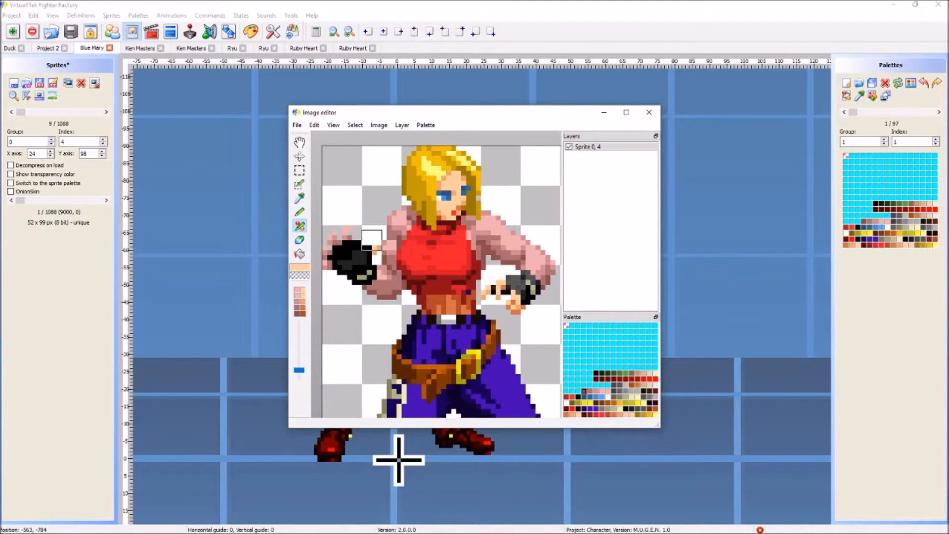
mouse_move(352, 233)
left_mouse_down()
mouse_move(337, 250)
mouse_move(337, 270)
mouse_move(337, 234)
left_mouse_up()
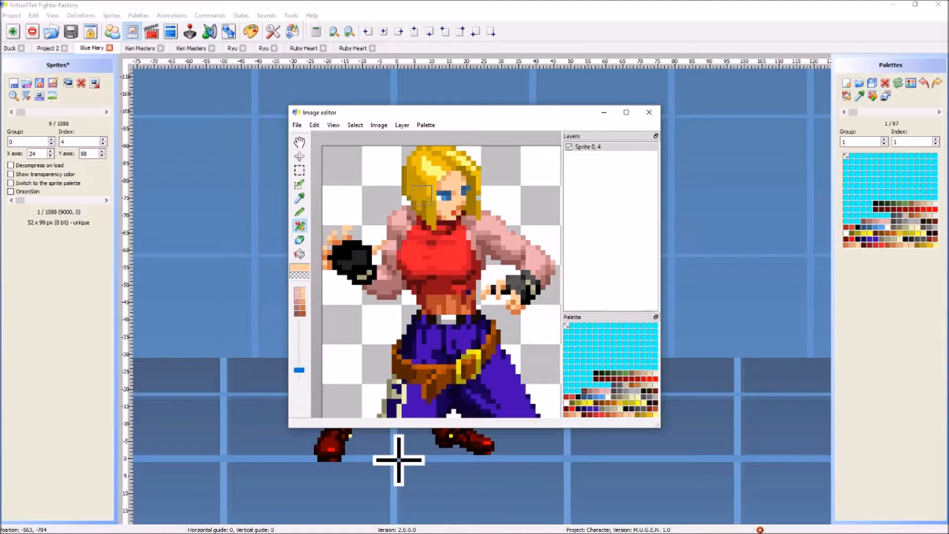
mouse_move(481, 171)
left_mouse_down()
mouse_move(426, 190)
mouse_move(461, 165)
mouse_move(454, 216)
left_mouse_up()
left_click(645, 118)
left_click(484, 284)
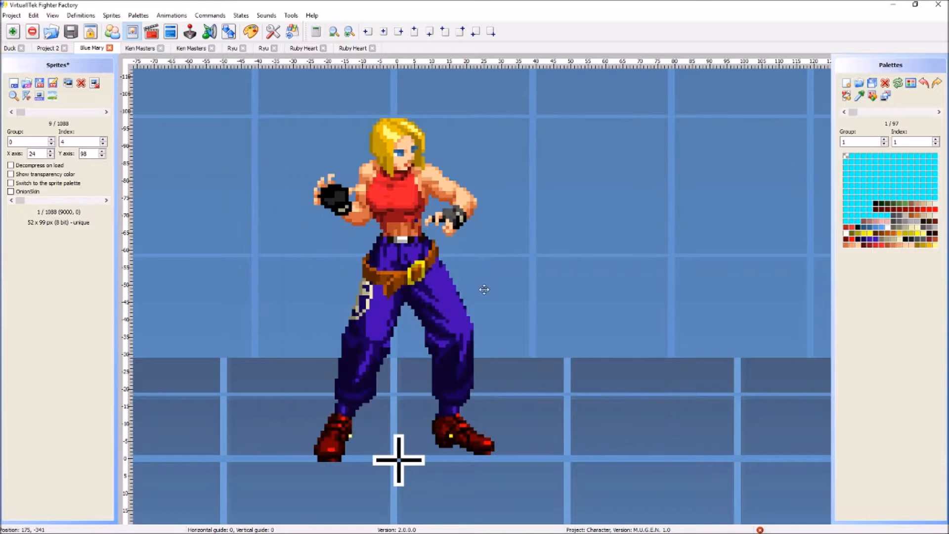
Compare the Blue Mary project with Project 2, and the two Ken Masters projects with each other
left_click(45, 49)
left_click(93, 51)
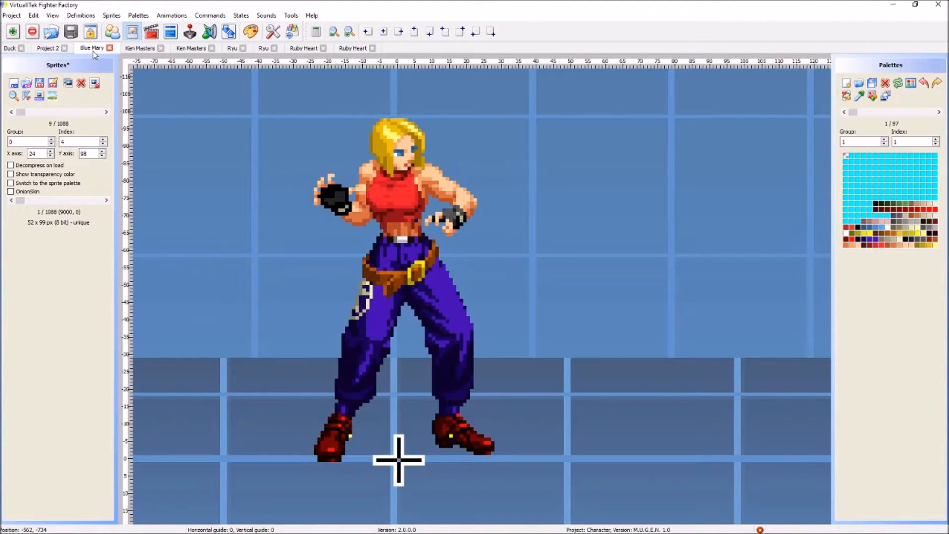
left_click(141, 49)
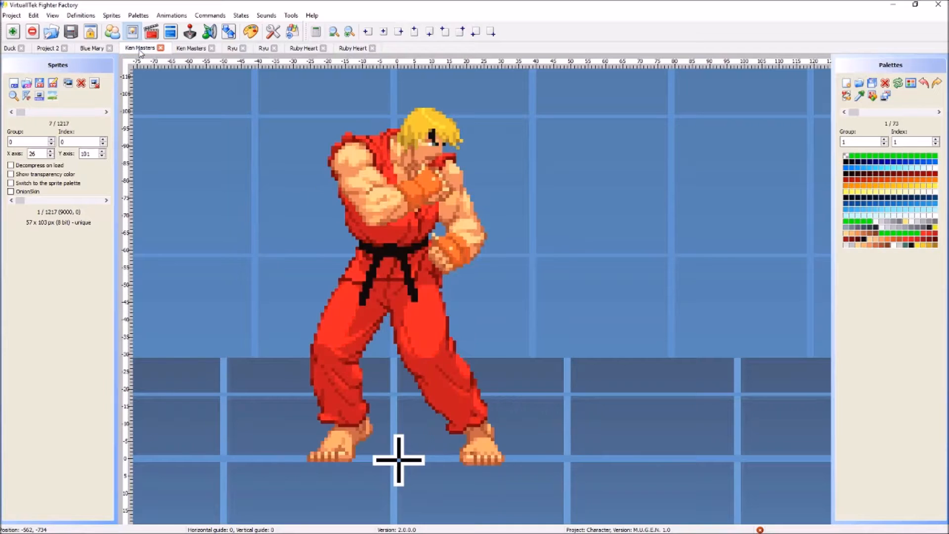
left_click(188, 50)
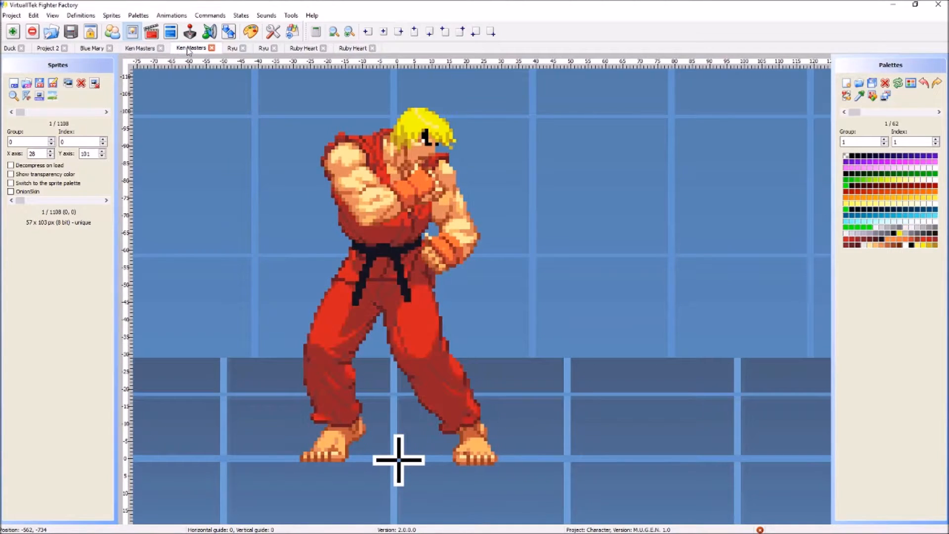
left_click(142, 51)
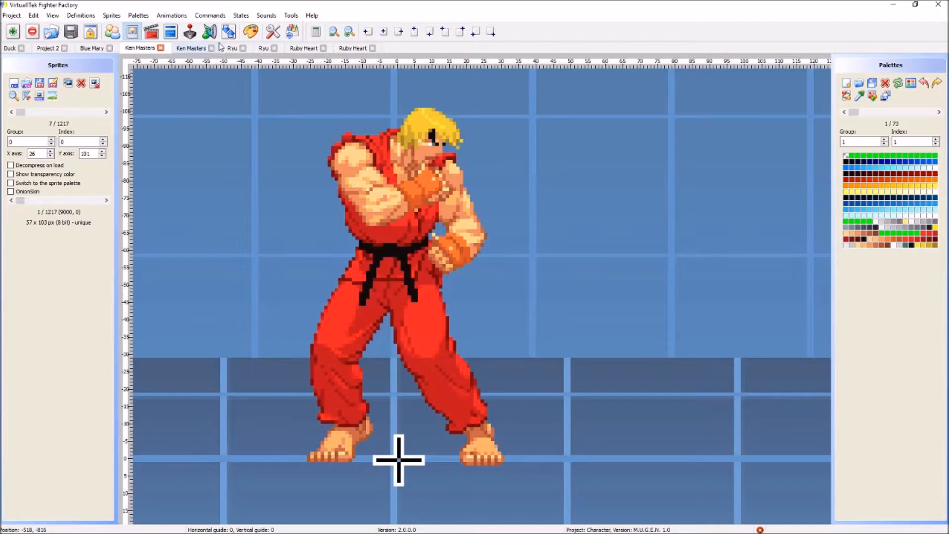
left_click(193, 52)
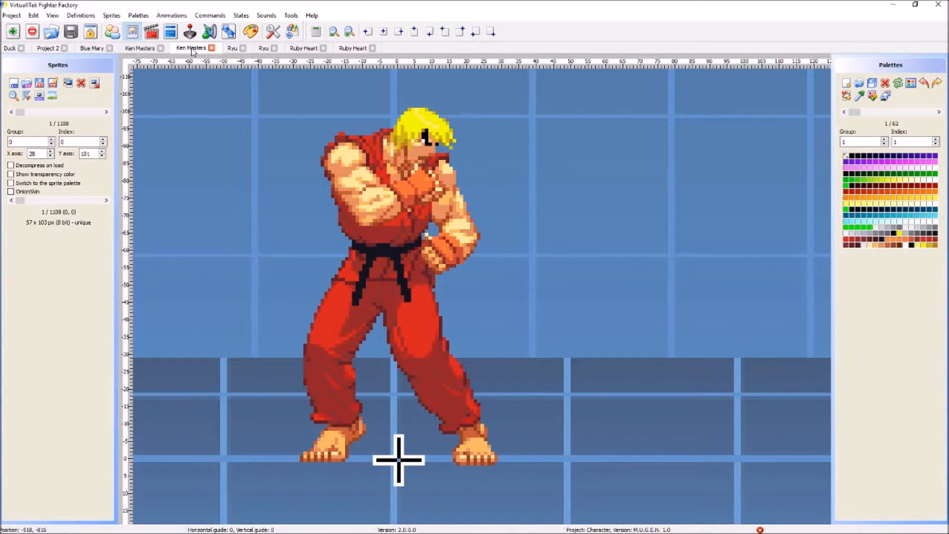
Open the Ken Masters sprite 0, 0 in the image editor and paint the eye with the palette's light cyan using the Pen
left_click(58, 100)
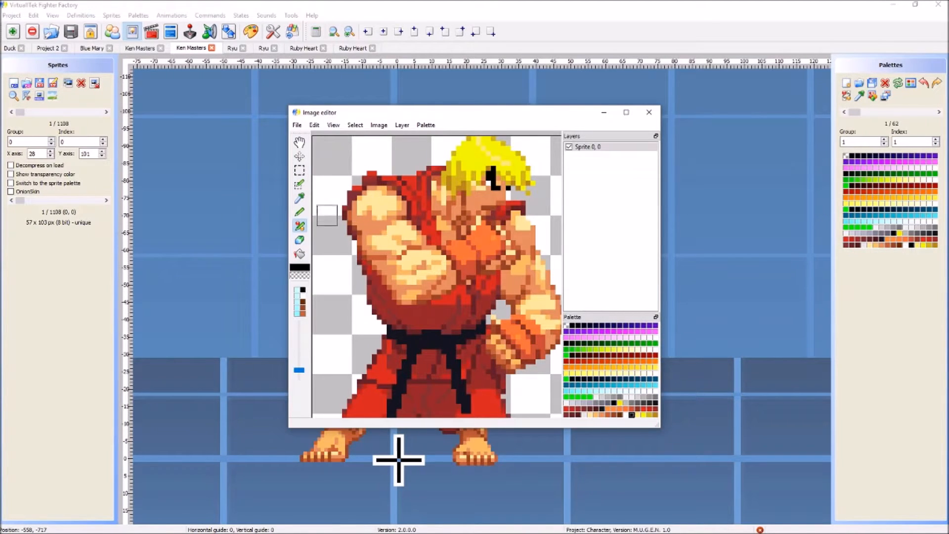
left_click(300, 213)
left_click(567, 325)
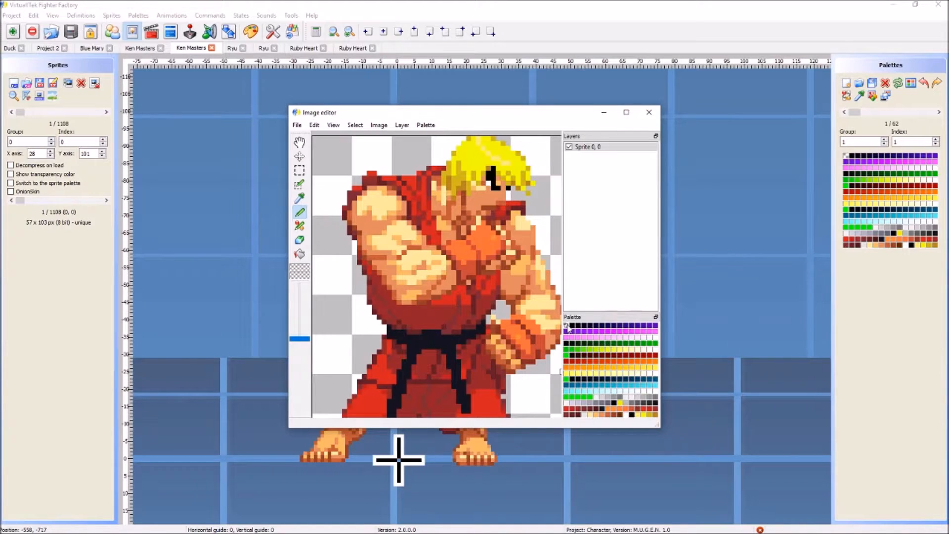
left_click(300, 200)
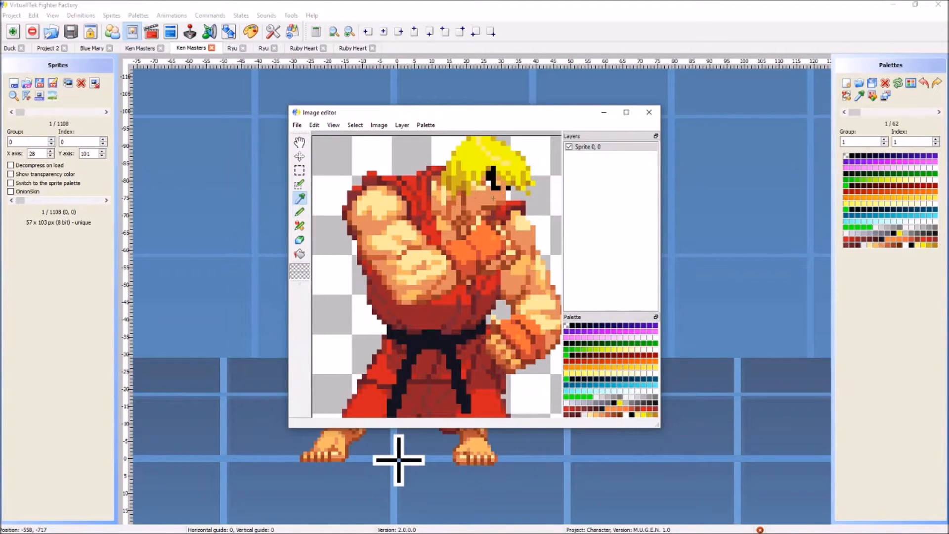
left_click(493, 184)
left_click(300, 212)
left_click(566, 391)
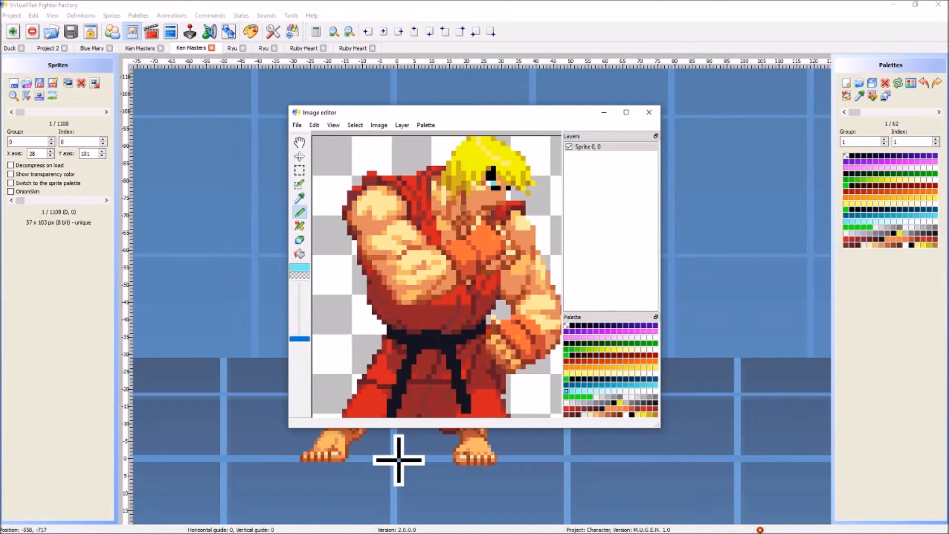
Sample the shades around Ken's eye, try repainting the eye in light cyan with the Pen, and close the image editor without saving
left_click(300, 198)
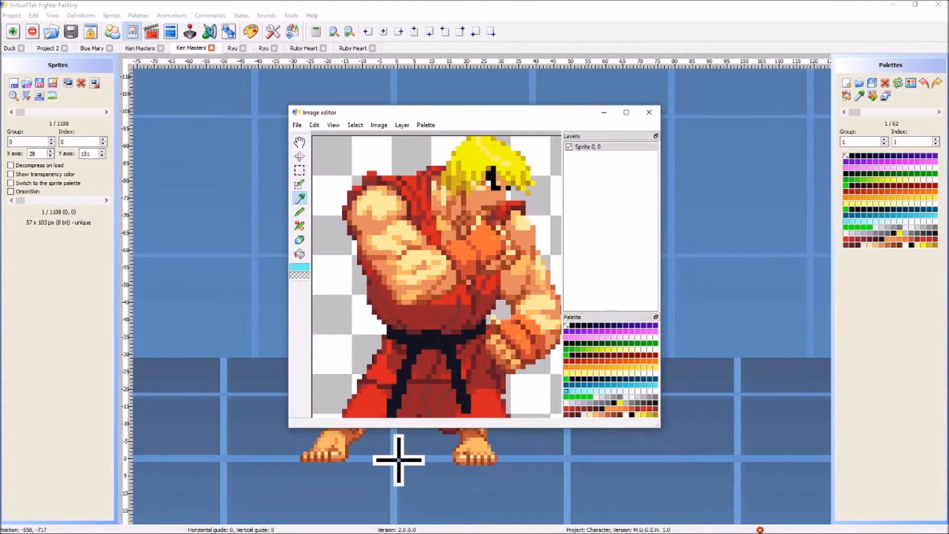
left_click(484, 188)
left_click(489, 190)
left_click(299, 212)
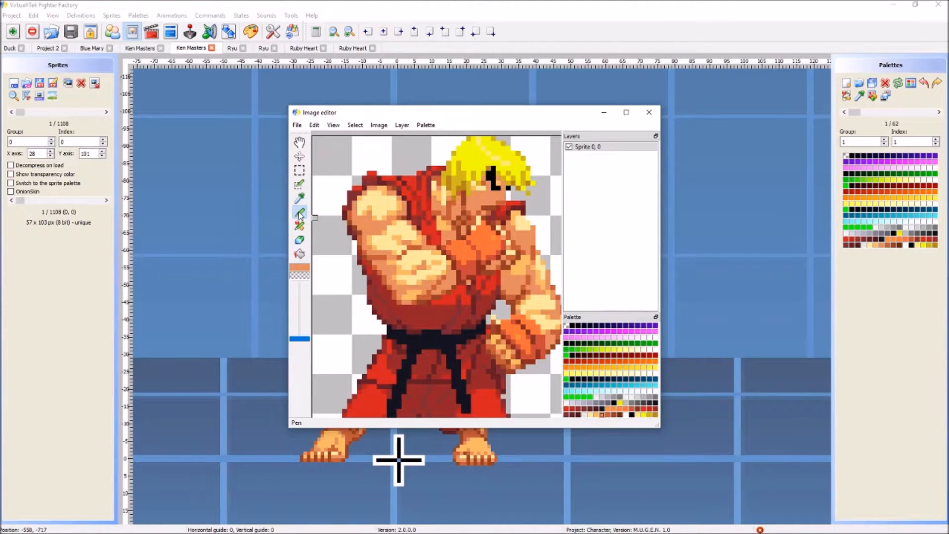
left_click(596, 398)
left_click(567, 391)
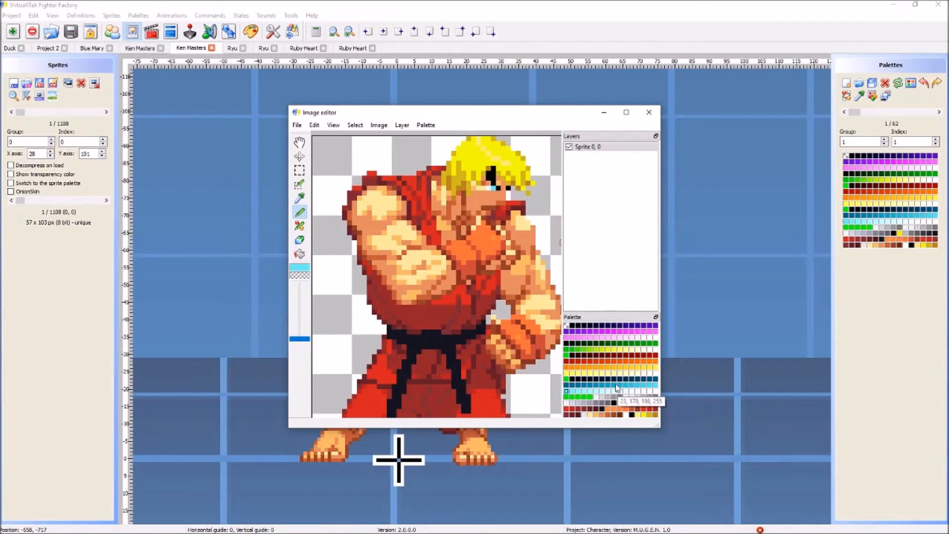
left_click(648, 111)
left_click(482, 285)
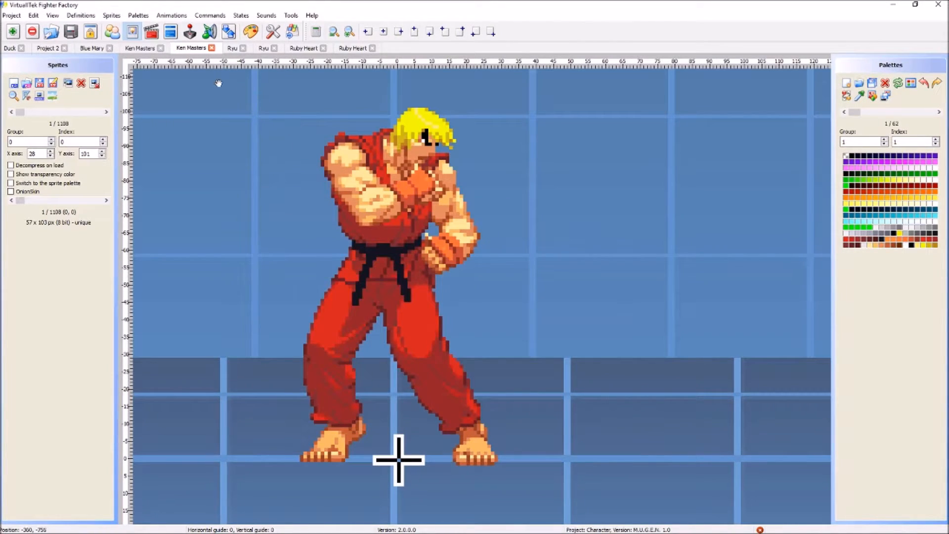
Switch to the first Ken Masters project, play its Standing Animation, and return to the sprites view
left_click(143, 52)
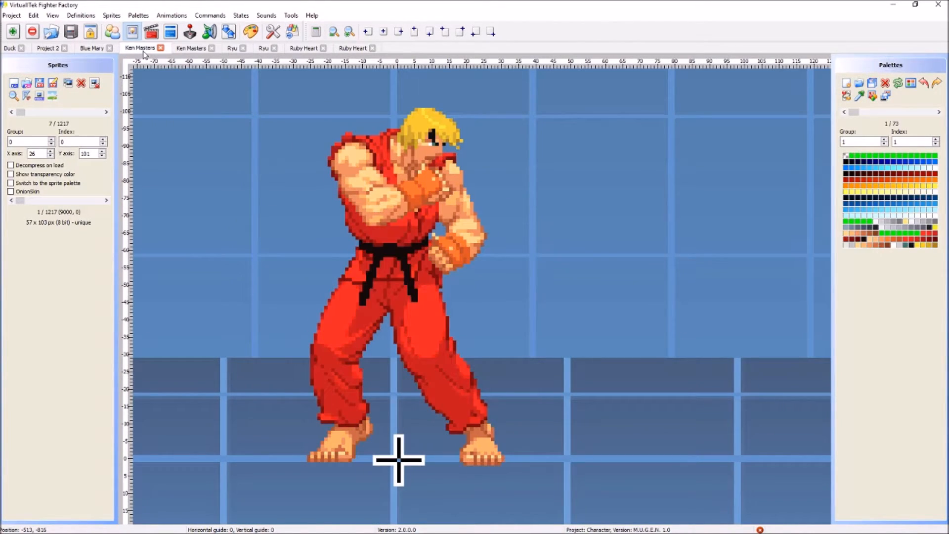
left_click(159, 31)
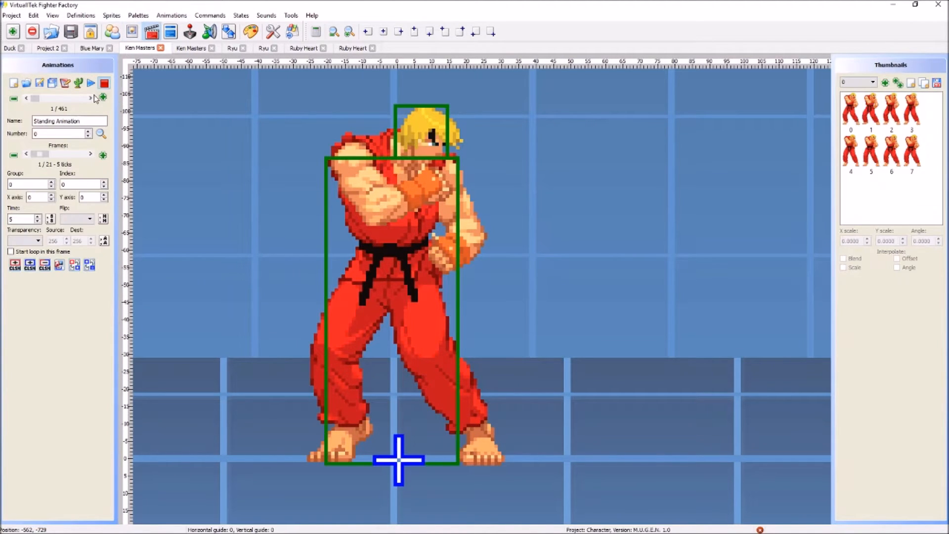
left_click(91, 84)
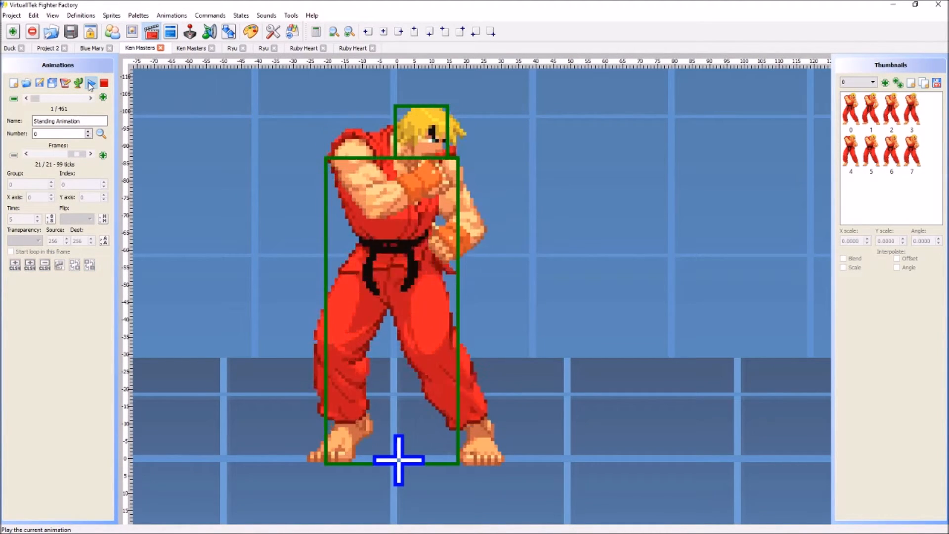
left_click(138, 36)
Open sprite 0, 0 of the first Ruby Heart project in the image editor and paint her eye light cyan with the Pen
left_click(298, 49)
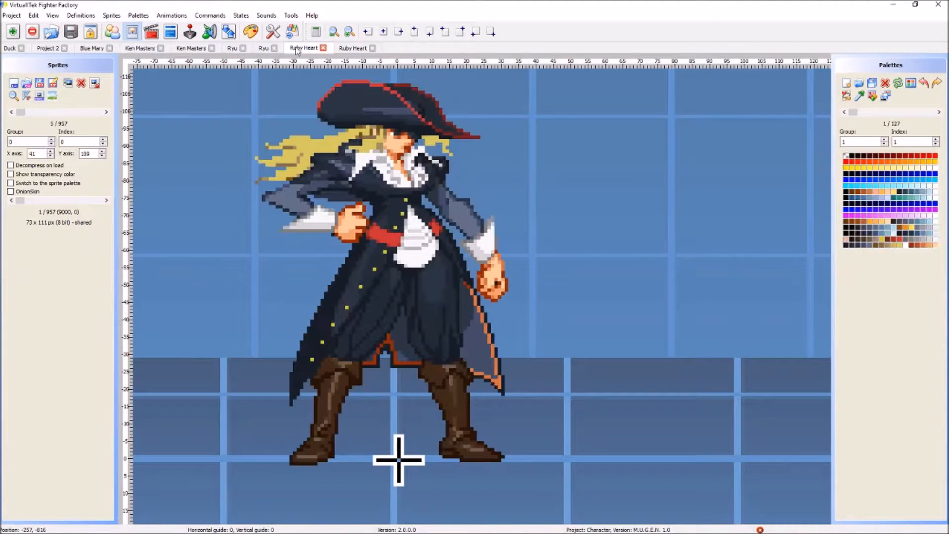
left_click(53, 96)
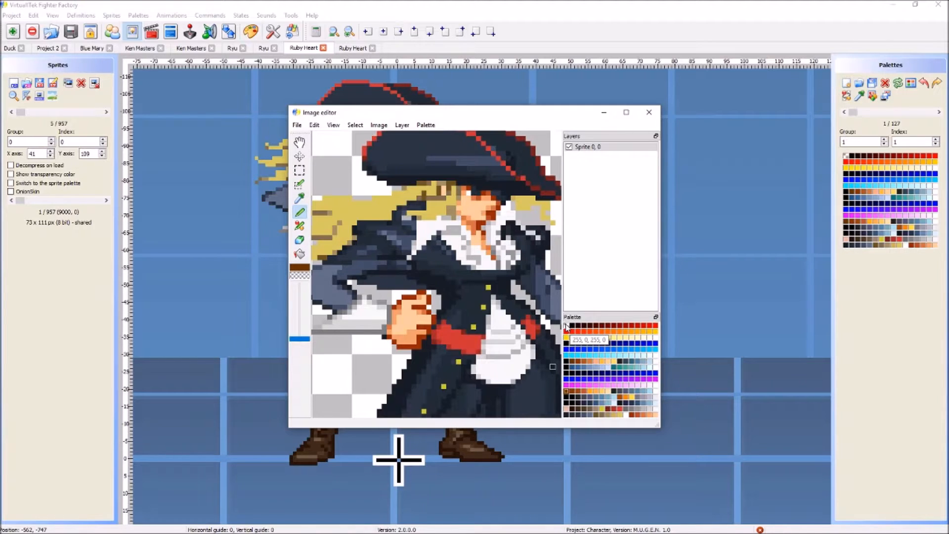
left_click(299, 198)
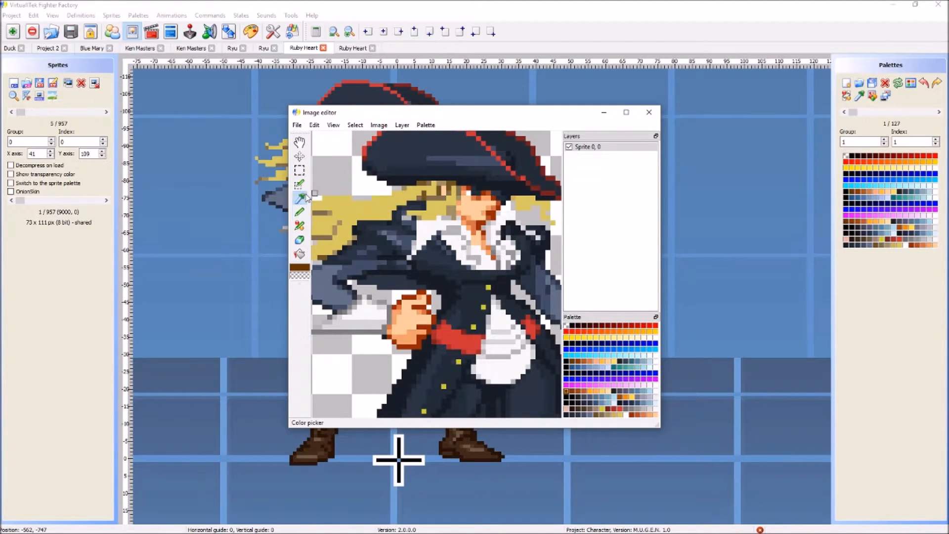
left_click(477, 202)
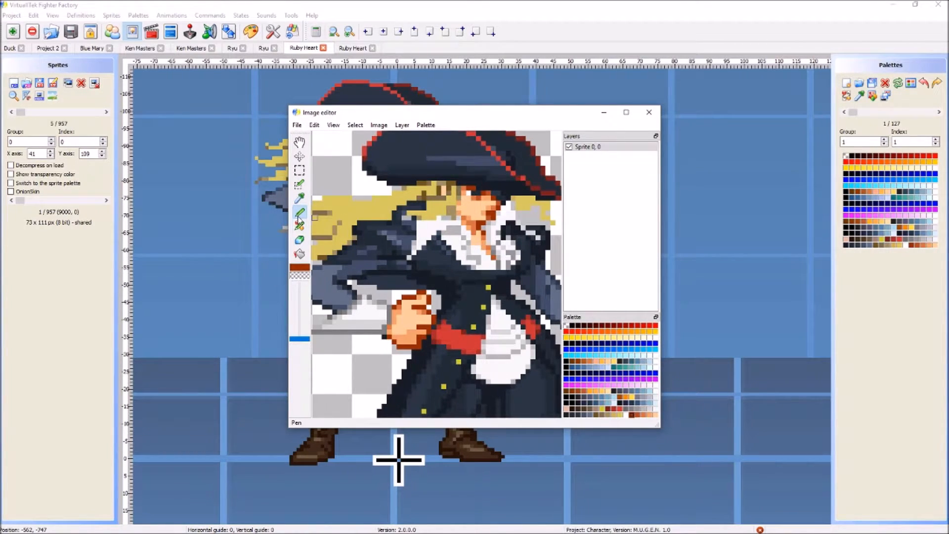
left_click(584, 356)
Sample the brown shade beside Ruby Heart's eye for the Pen, and close the image editor without saving
left_click(300, 198)
left_click(483, 189)
left_click(300, 213)
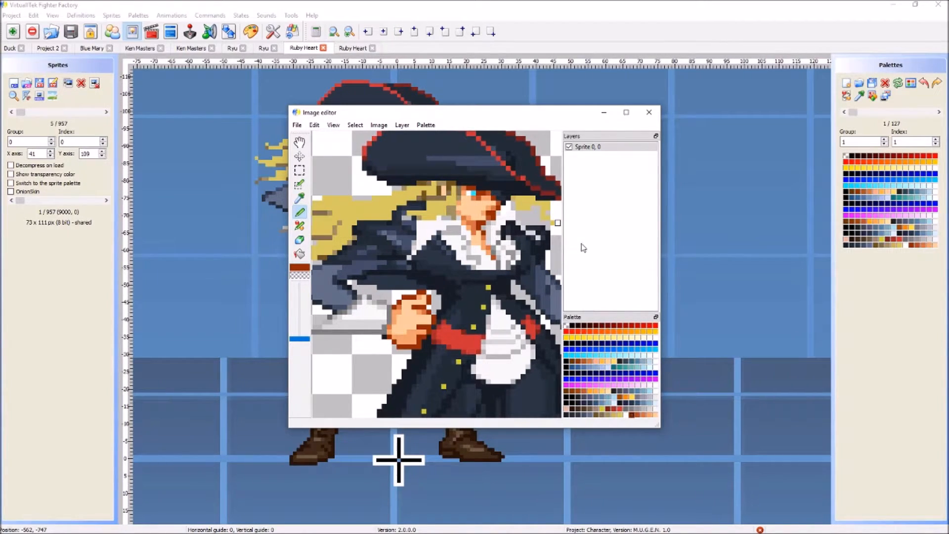
left_click(645, 120)
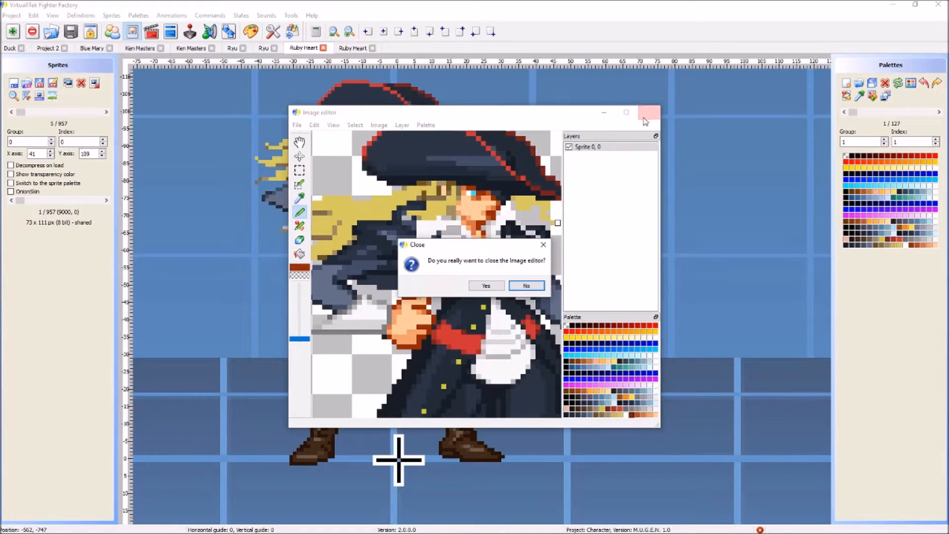
left_click(485, 285)
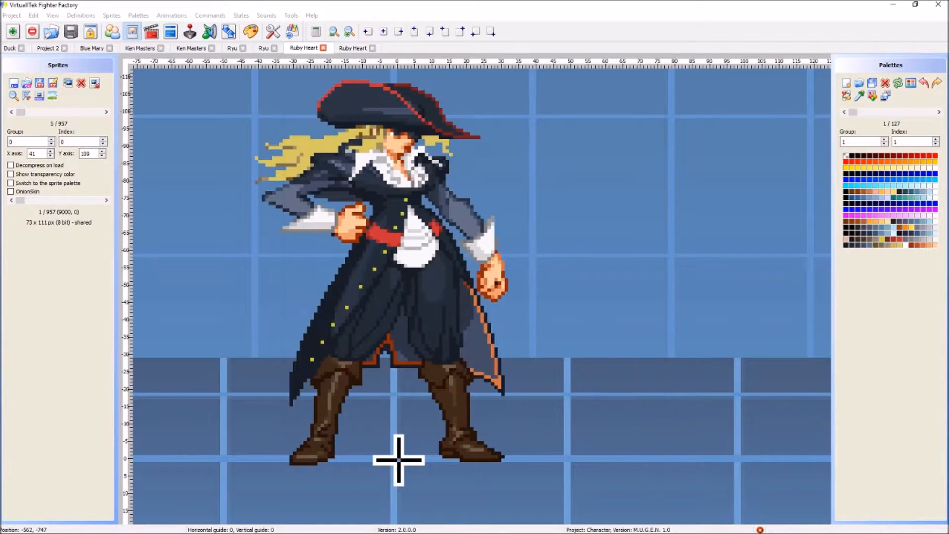
Play the Standing Animation in both Ruby Heart projects to compare how their colours are separated
left_click(346, 49)
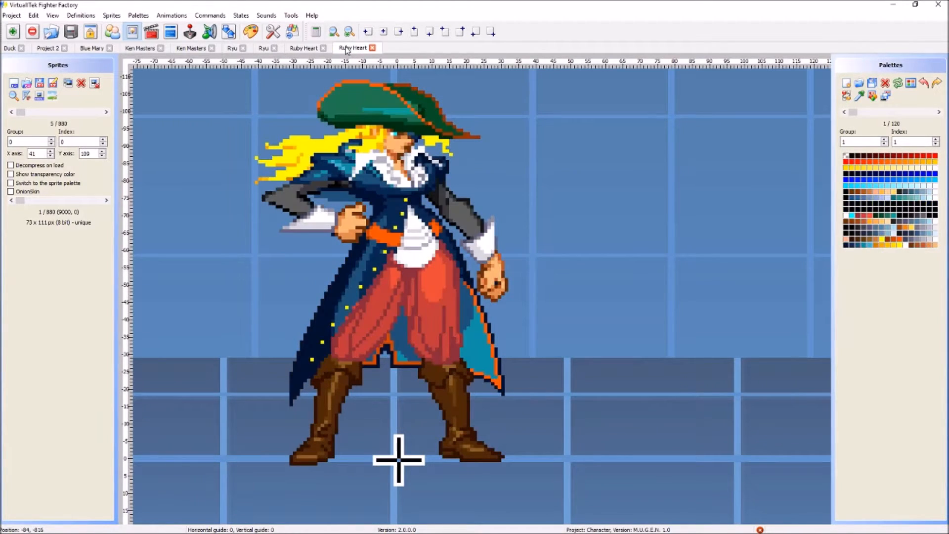
left_click(157, 35)
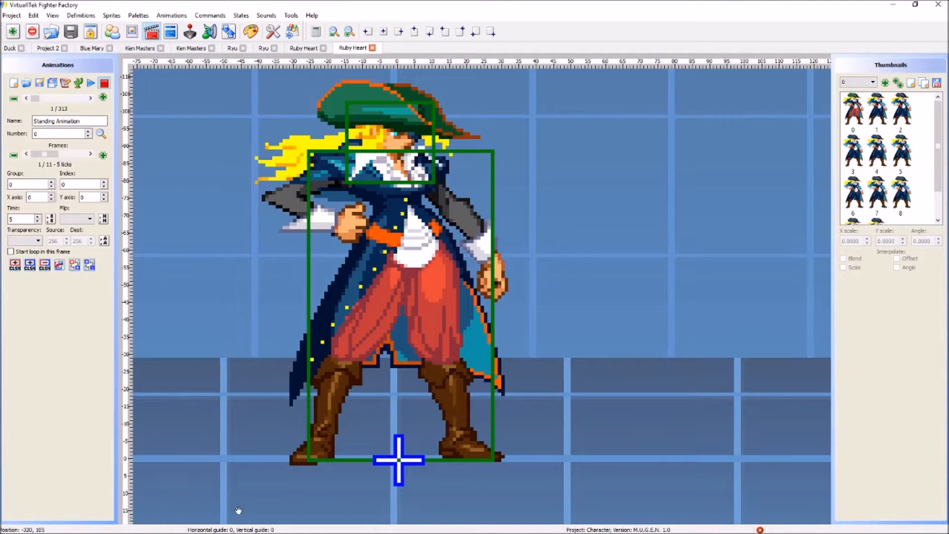
left_click(93, 84)
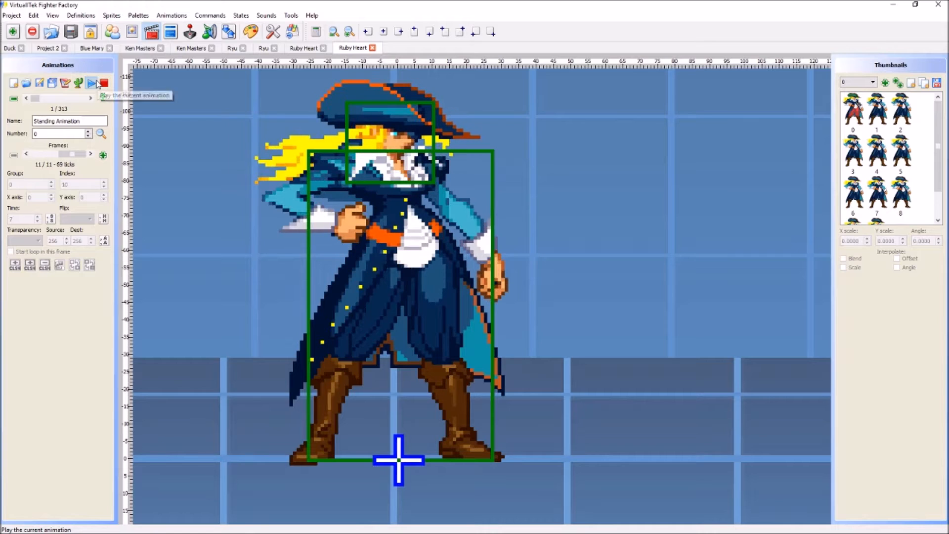
left_click(303, 48)
left_click(92, 84)
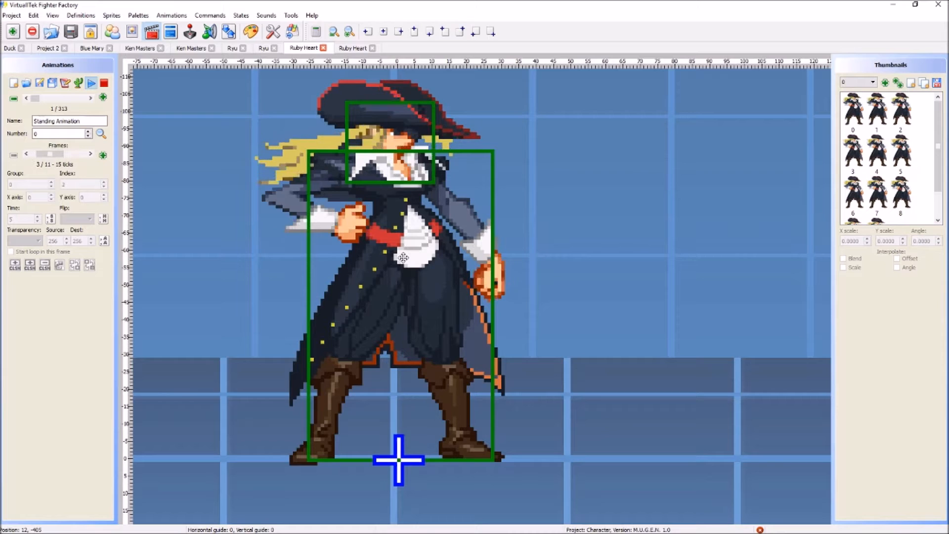
left_click(357, 49)
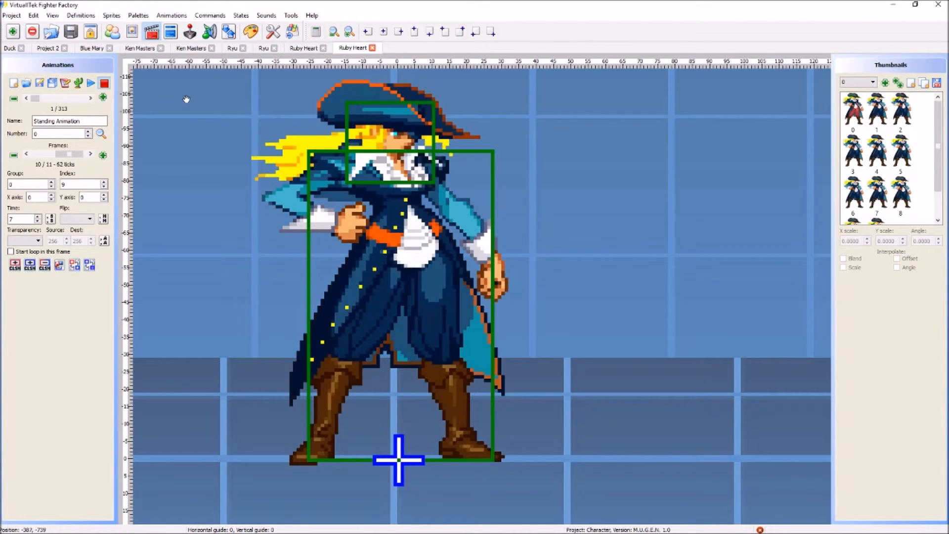
left_click(92, 84)
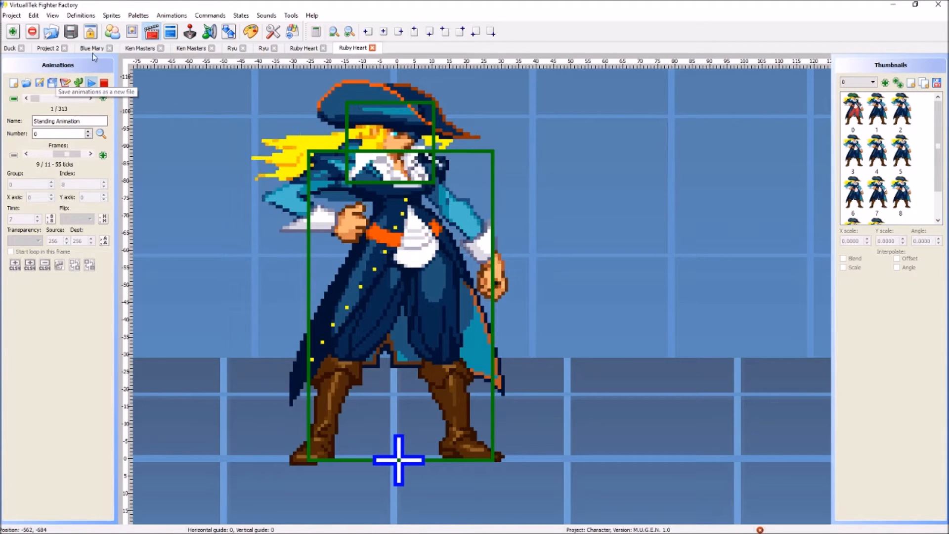
Go past the Ken Masters projects to the first Ryu project and browse its palettes on the standing sprite, returning to palette 1, 1
left_click(136, 47)
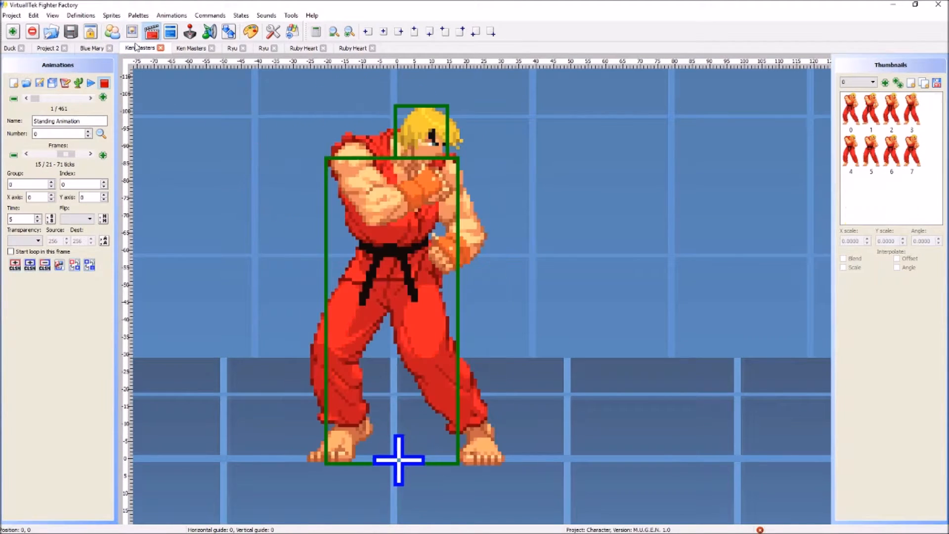
left_click(192, 48)
left_click(232, 48)
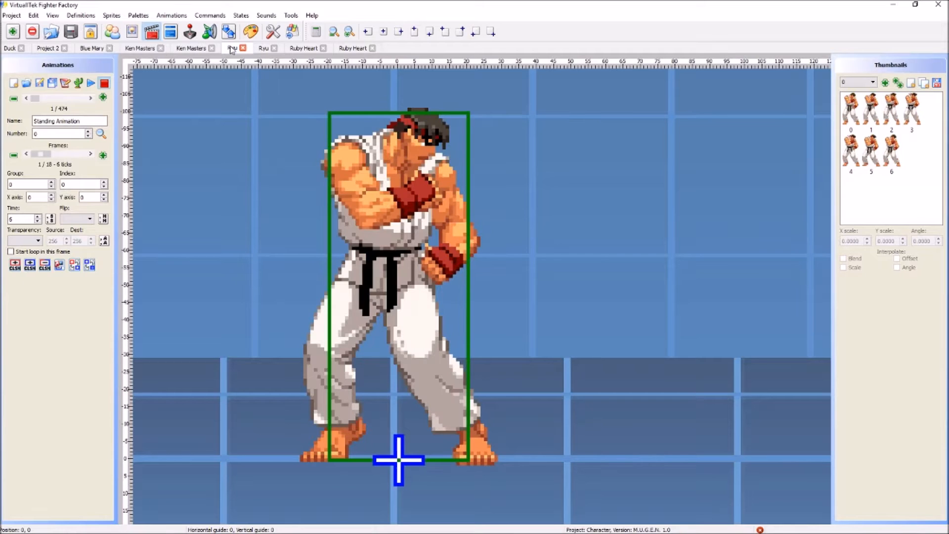
left_click(132, 31)
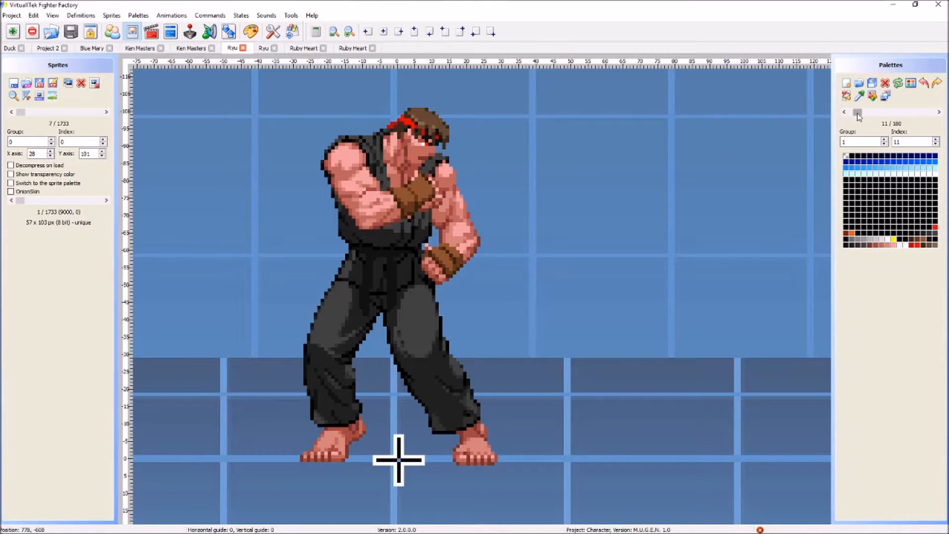
left_click_drag(858, 116, 854, 116)
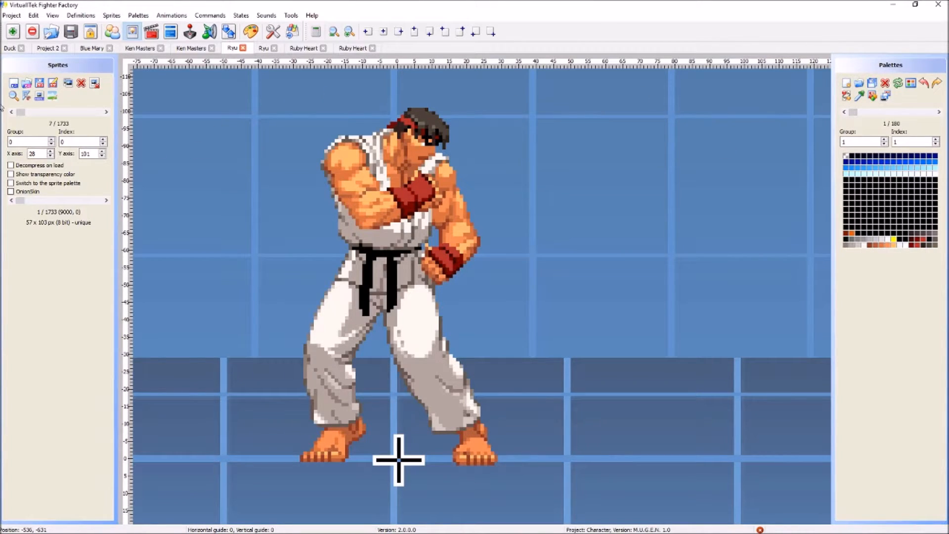
Open Ryu's sprite 0, 1 in the image editor, sample the arm's skin shade to locate it in the palette, and close the editor
left_click(52, 95)
left_click(298, 199)
left_click(374, 193)
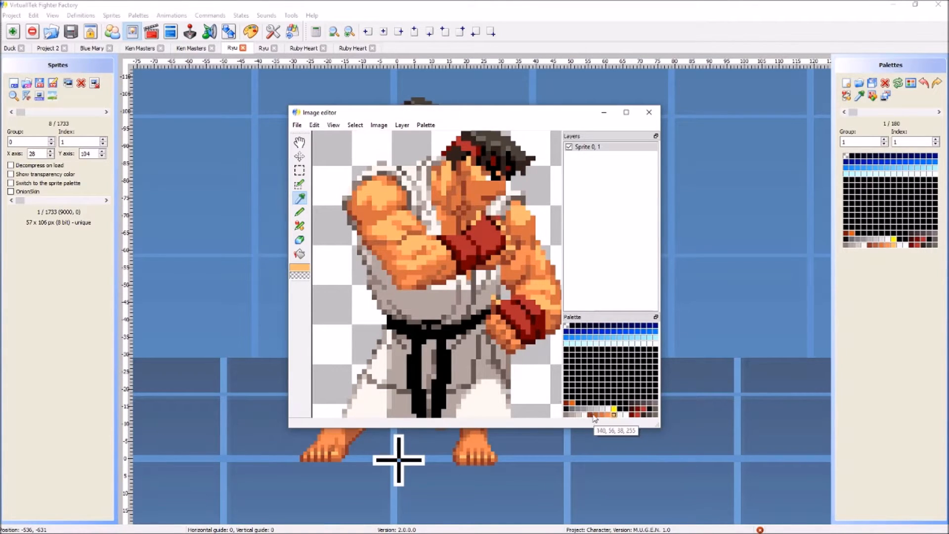
left_click(649, 112)
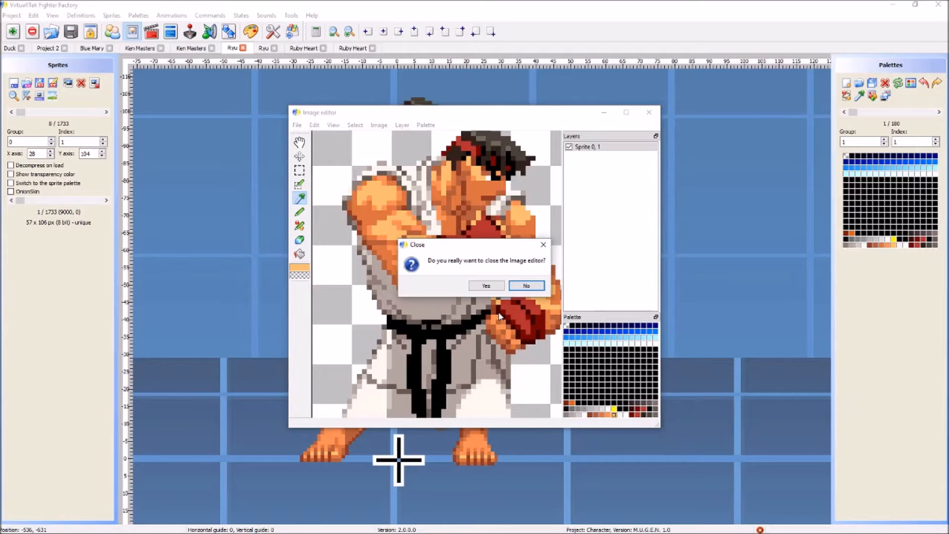
left_click(485, 285)
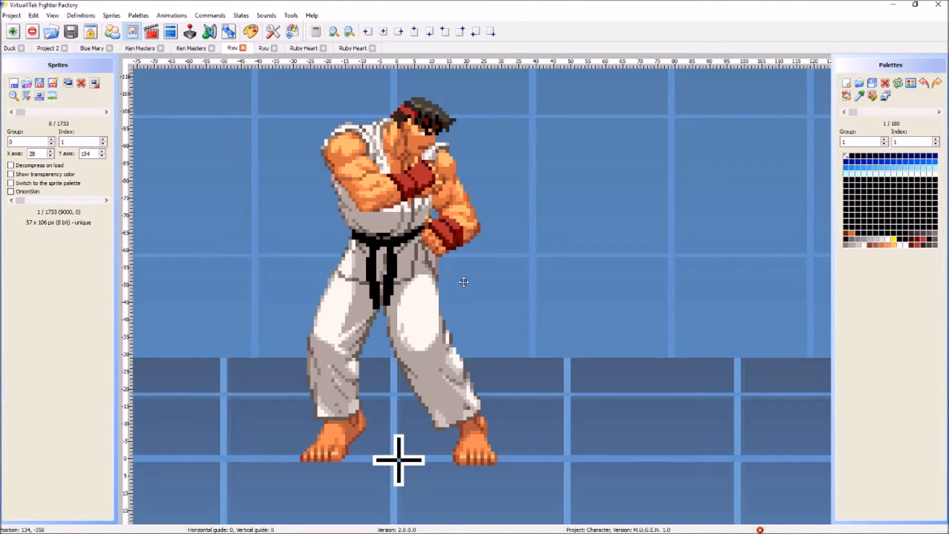
Play the Standing Animation of the second Ryu project, return to the sprites view, and switch to the second Ken Masters project
left_click(262, 48)
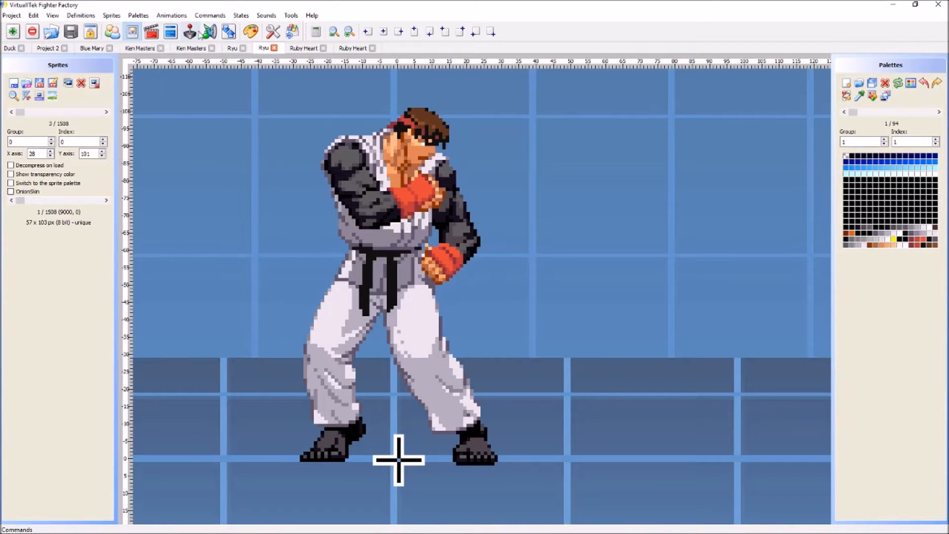
left_click(151, 31)
left_click(93, 84)
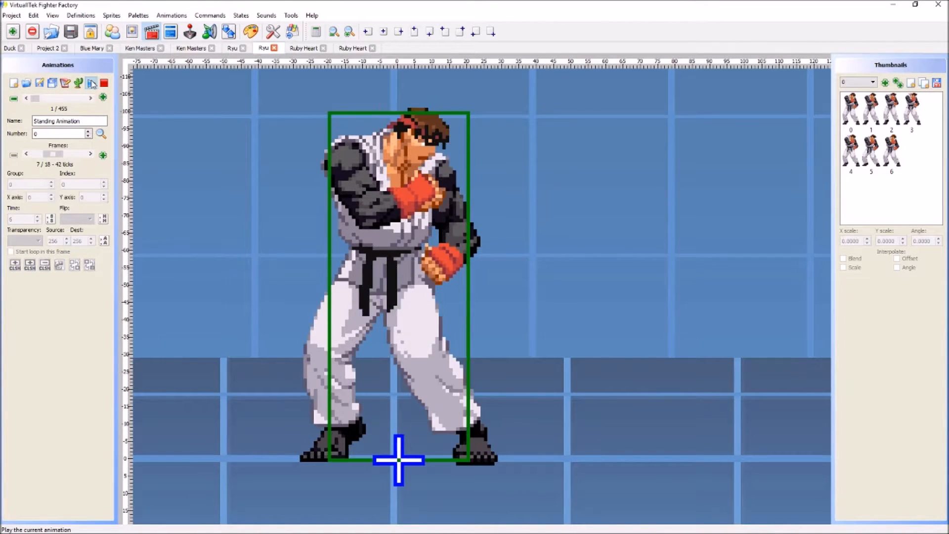
left_click(132, 32)
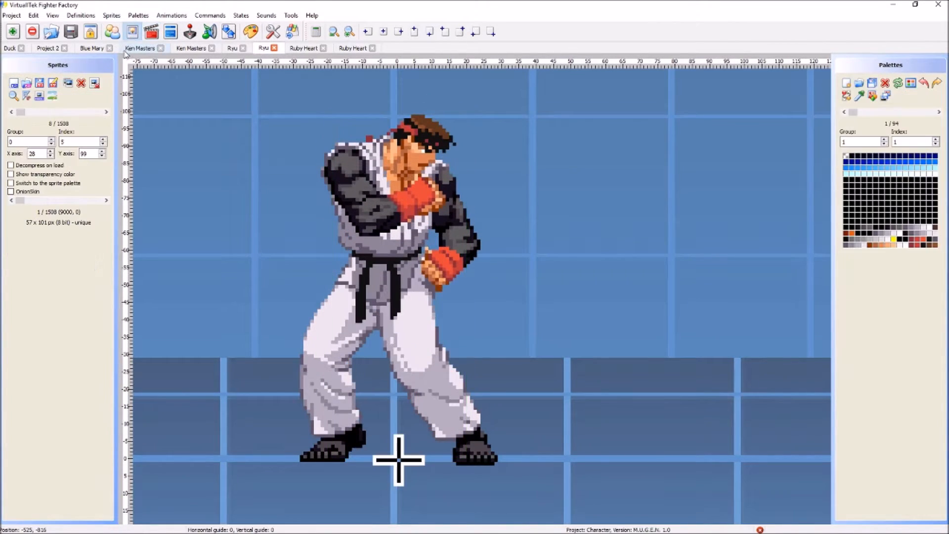
left_click(196, 48)
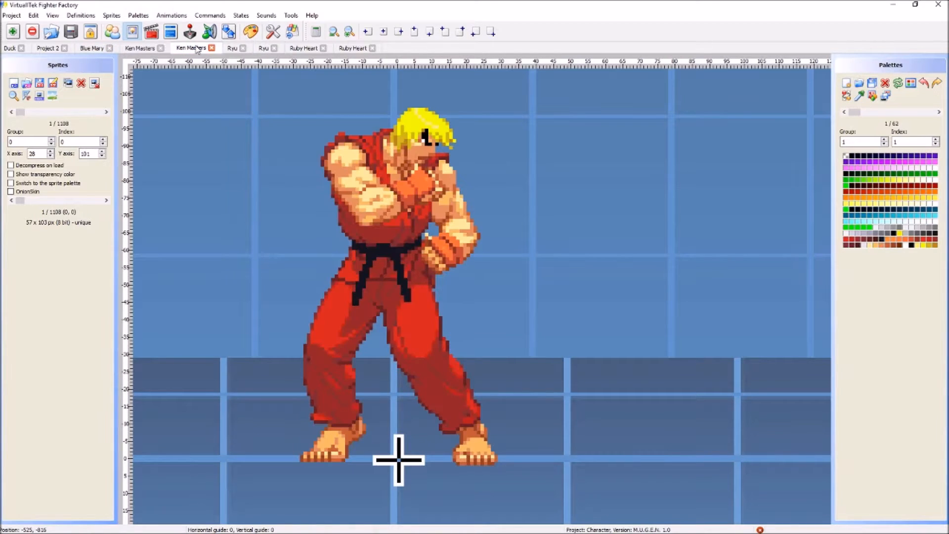
Switch to the Blue Mary project, open sprite 0, 4 in the image editor, and remap skin pixels on the arm with the Remap tool
left_click(92, 48)
left_click(53, 96)
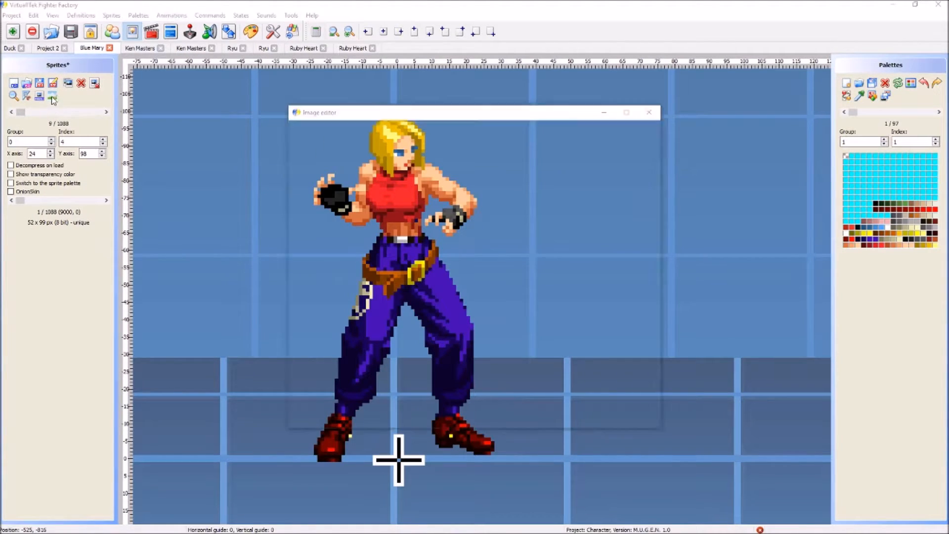
left_click(300, 226)
mouse_move(495, 262)
left_mouse_down()
mouse_move(546, 225)
mouse_move(516, 259)
mouse_move(551, 244)
mouse_move(328, 216)
mouse_move(456, 195)
mouse_move(531, 276)
mouse_move(499, 235)
left_mouse_up()
Advance to sprite 0, 6, remap skin pixels on its arm and face, view sprite 0, 7, and close the image editor
key("Page_Down")
key("Page_Down")
mouse_move(447, 200)
left_mouse_down()
mouse_move(536, 262)
mouse_move(461, 260)
left_mouse_up()
right_click(714, 275)
left_click(445, 190)
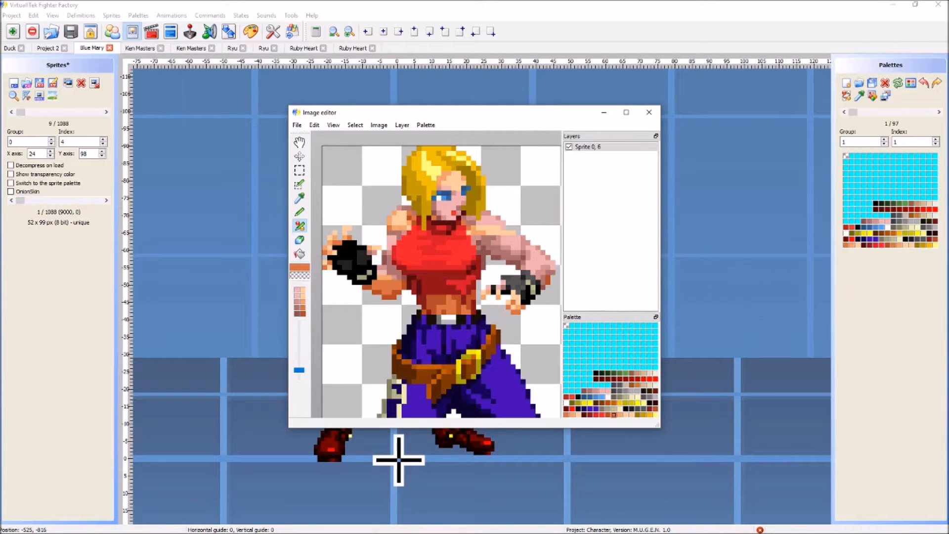
key("Page_Down")
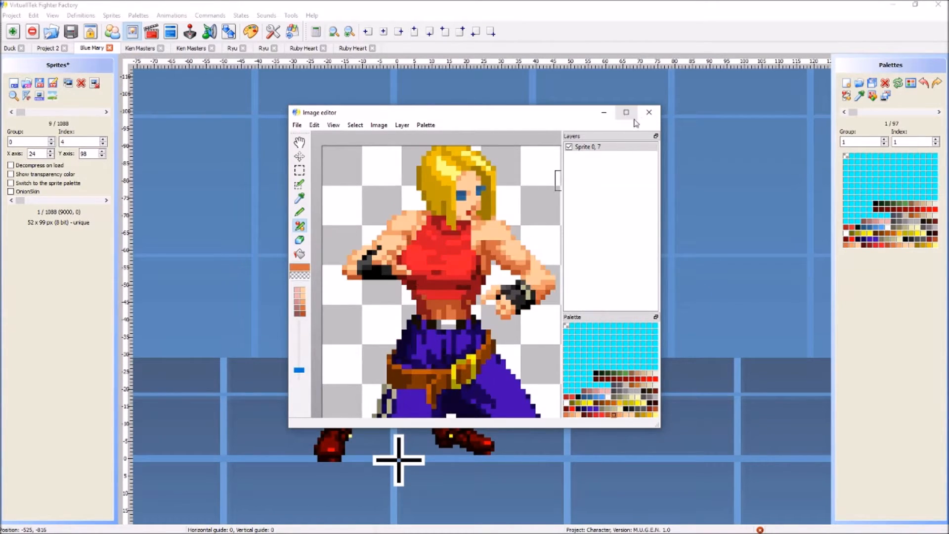
left_click(649, 112)
left_click(484, 286)
Browse Blue Mary's sprites to 182, 6, view its glove and face in the image editor, and close the editor
left_click(107, 112)
left_click(106, 112)
left_click(106, 112)
left_click_drag(108, 113, 111, 113)
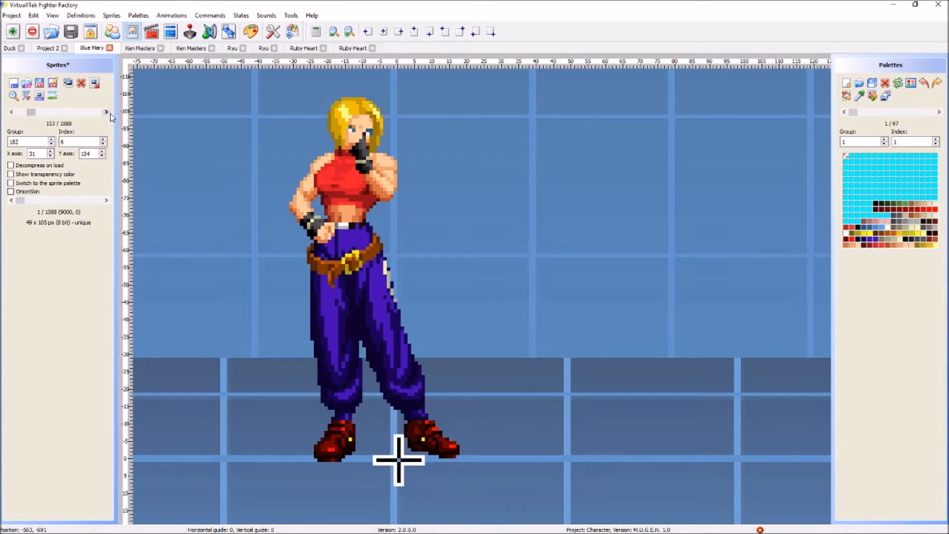
left_click(110, 114)
left_click(11, 112)
left_click(52, 96)
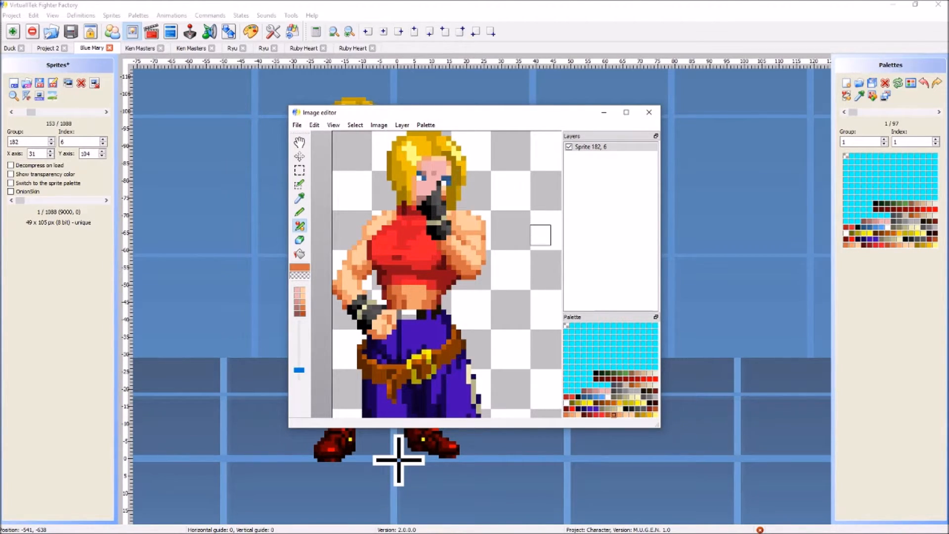
left_click(649, 112)
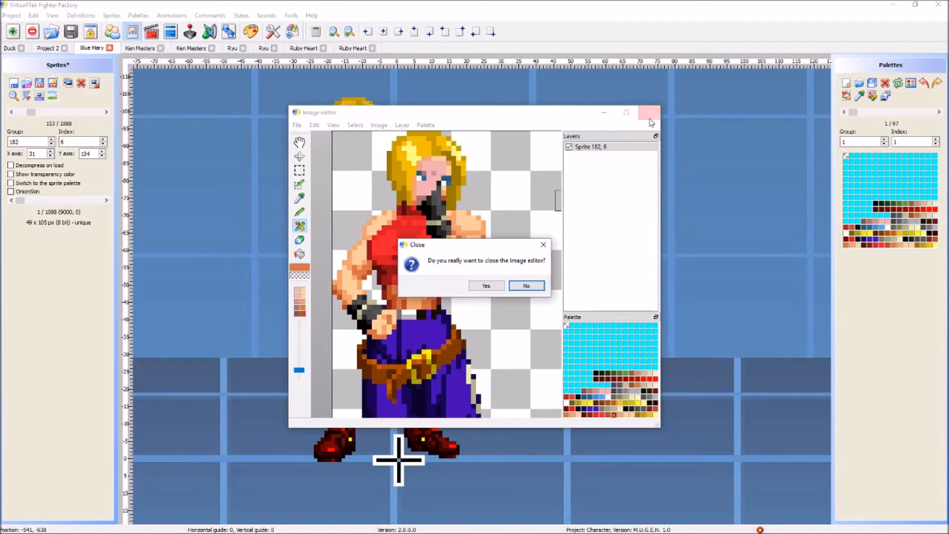
left_click(486, 286)
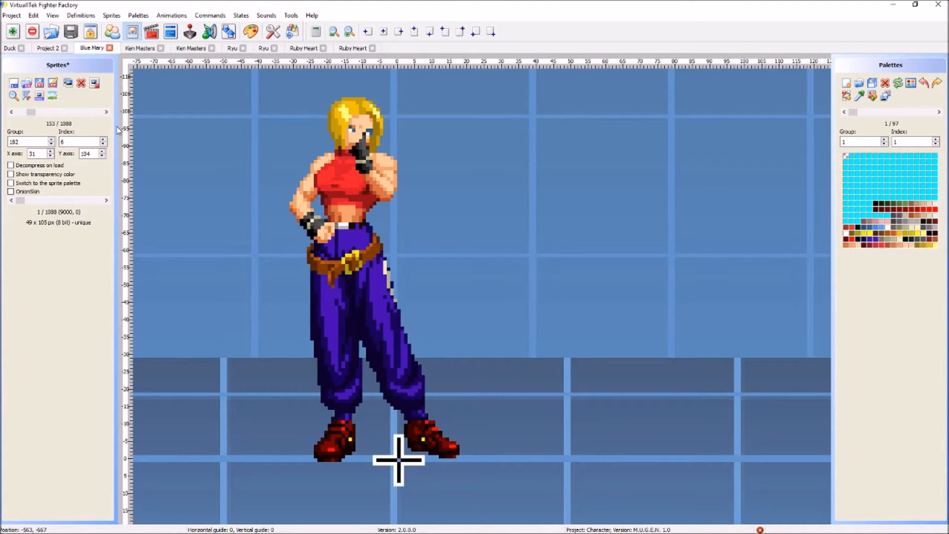
Switch to the first Ryu project and browse its sprites up to 120, 1
left_click(232, 48)
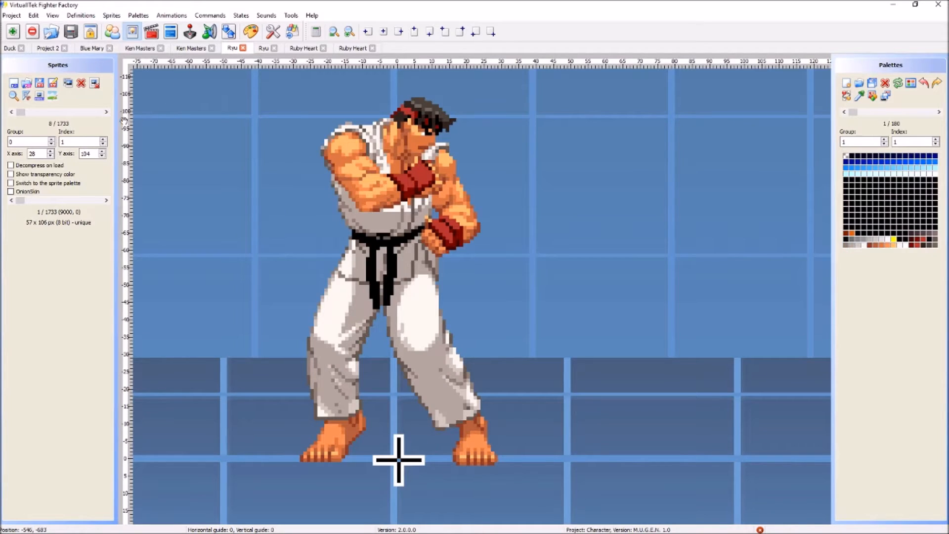
left_click(107, 111)
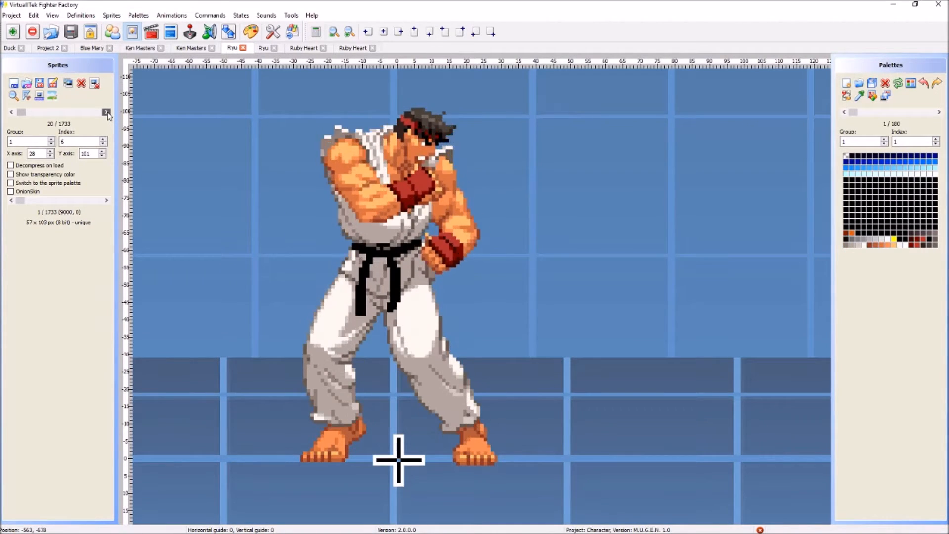
left_click_drag(107, 111, 109, 113)
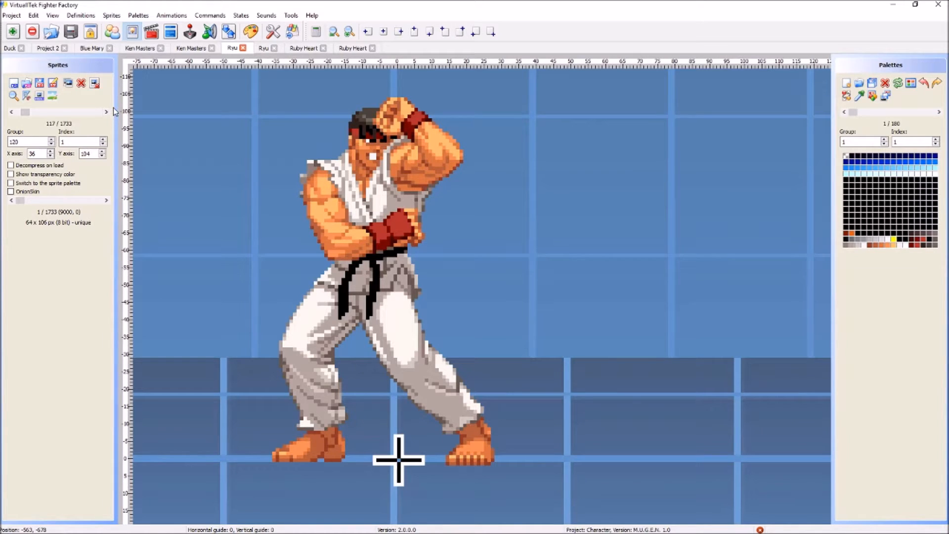
Switch to Project 2, inspect sprite 0, 9 and its palette colours in the image editor, and close the editor
left_click(87, 49)
left_click(44, 48)
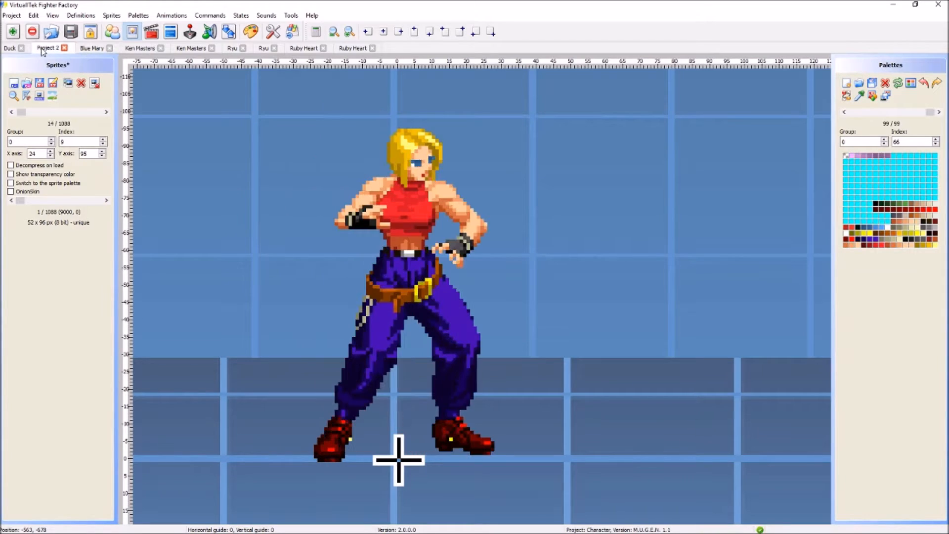
left_click(52, 97)
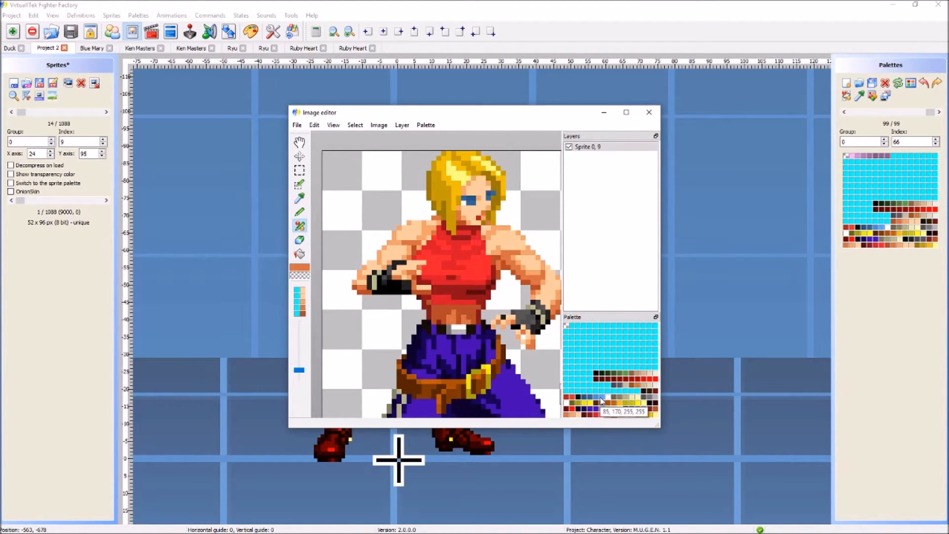
left_click(648, 112)
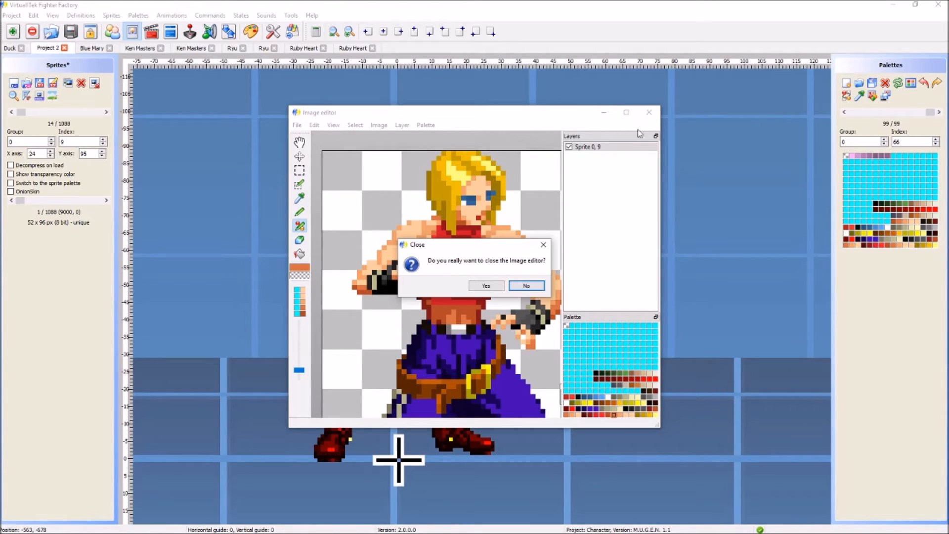
left_click(487, 286)
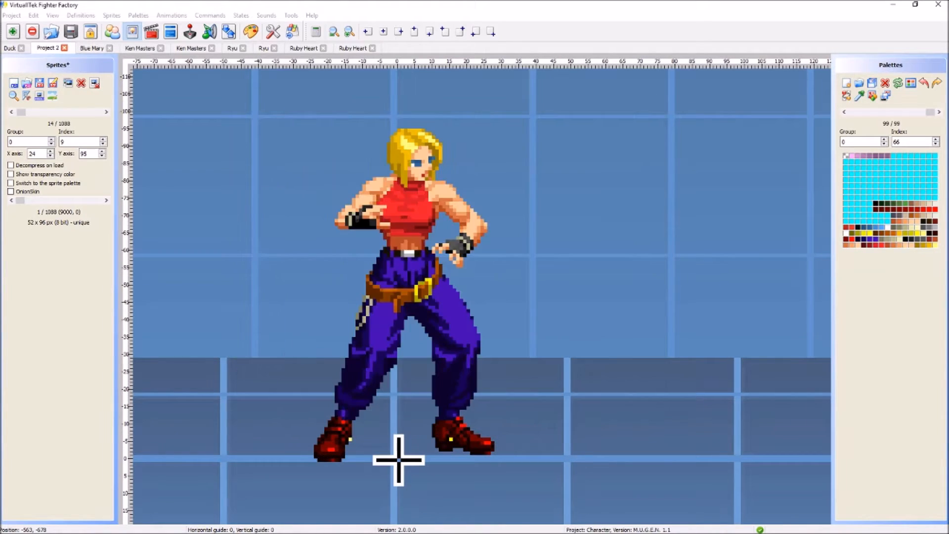
Switch to the Duck project, advance to sprite 0, 0, and browse its palettes up to 0, 30
left_click(9, 48)
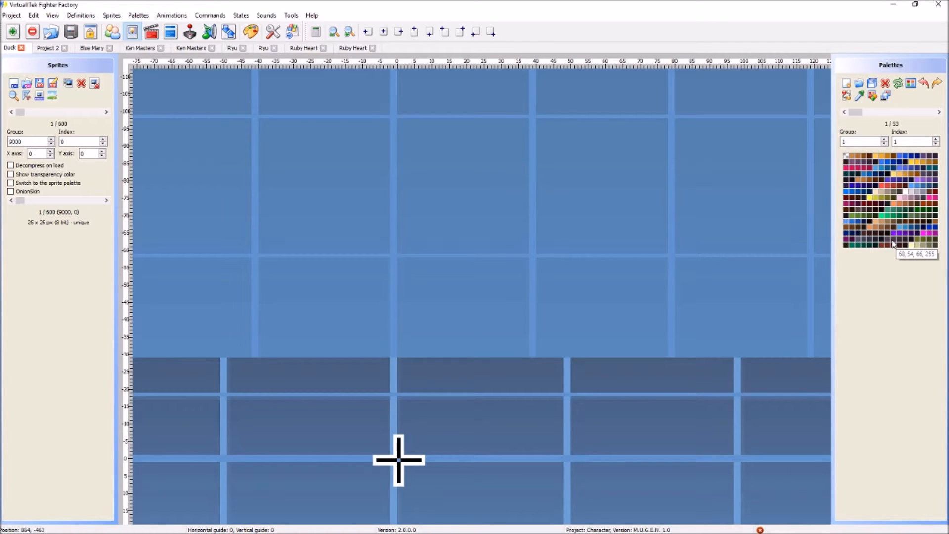
left_click(106, 112)
left_click(106, 112)
left_click(107, 113)
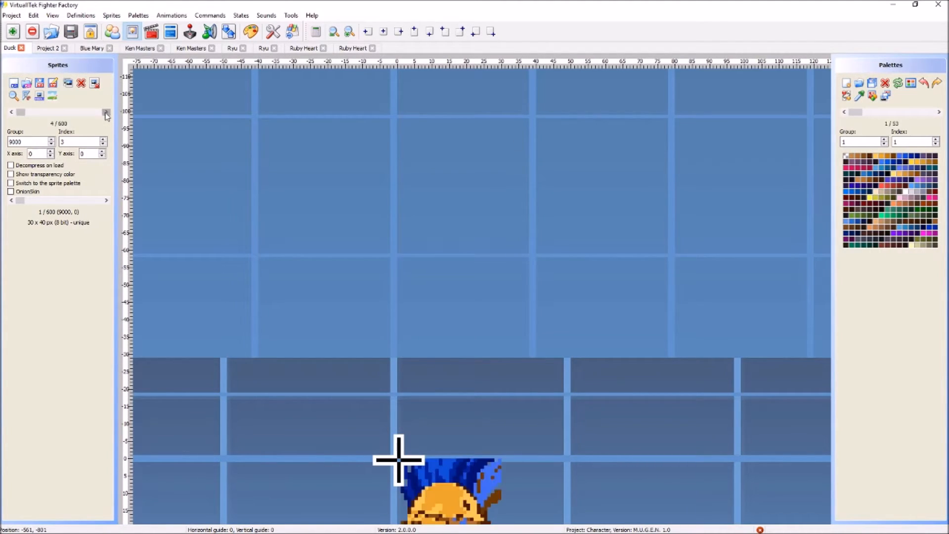
left_click(106, 113)
left_click(939, 113)
left_click(939, 113)
left_click_drag(859, 113, 929, 116)
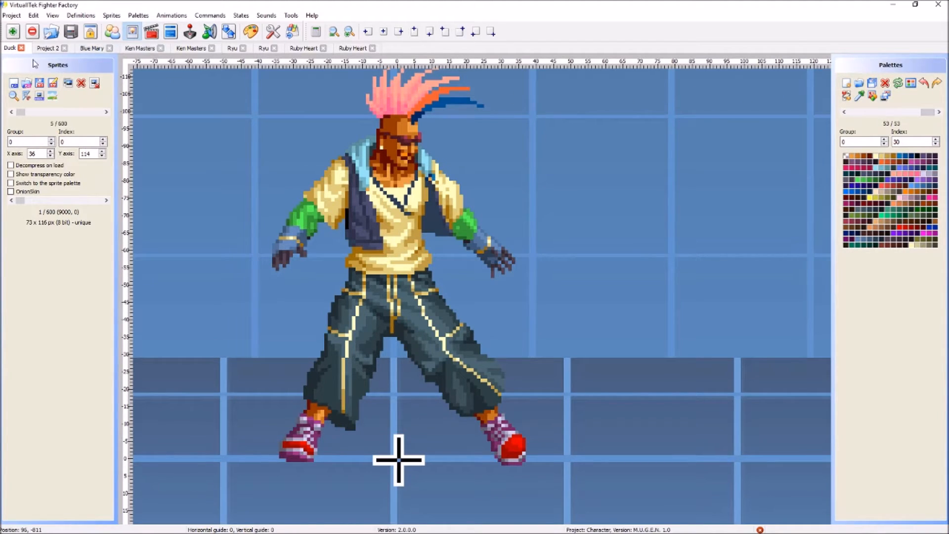
Pass by the first Ken Masters project and open Yuki.def from the Yuki folder in chars
left_click(134, 49)
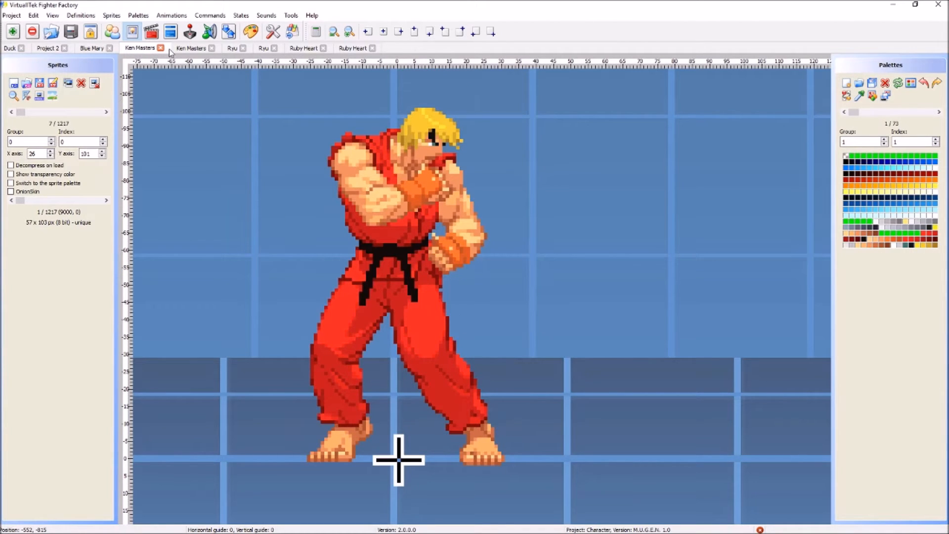
left_click(12, 15)
left_click(74, 34)
left_click(172, 23)
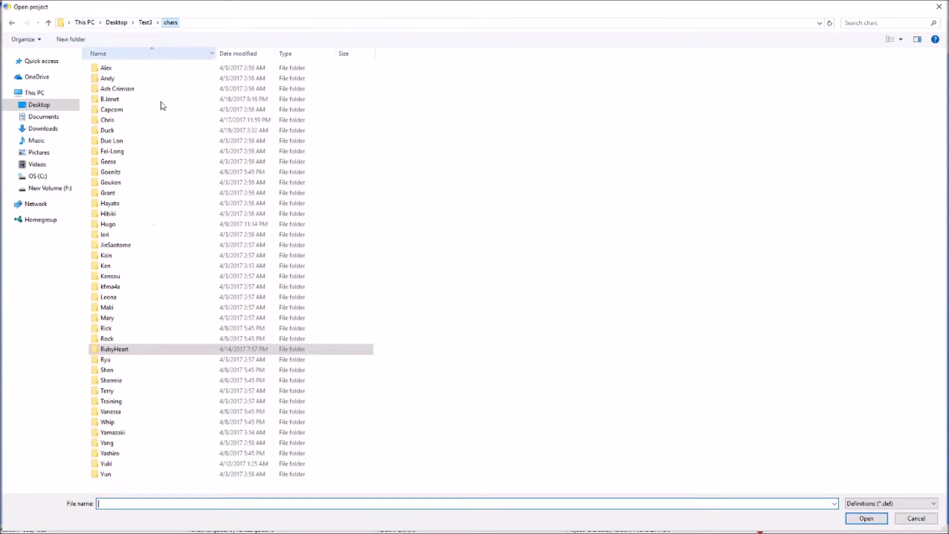
double_click(117, 462)
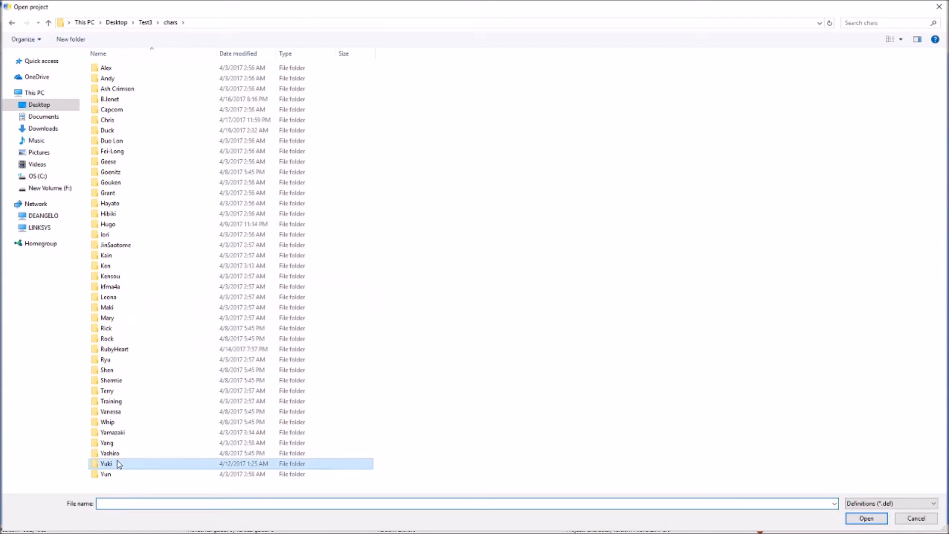
left_click(120, 90)
double_click(120, 90)
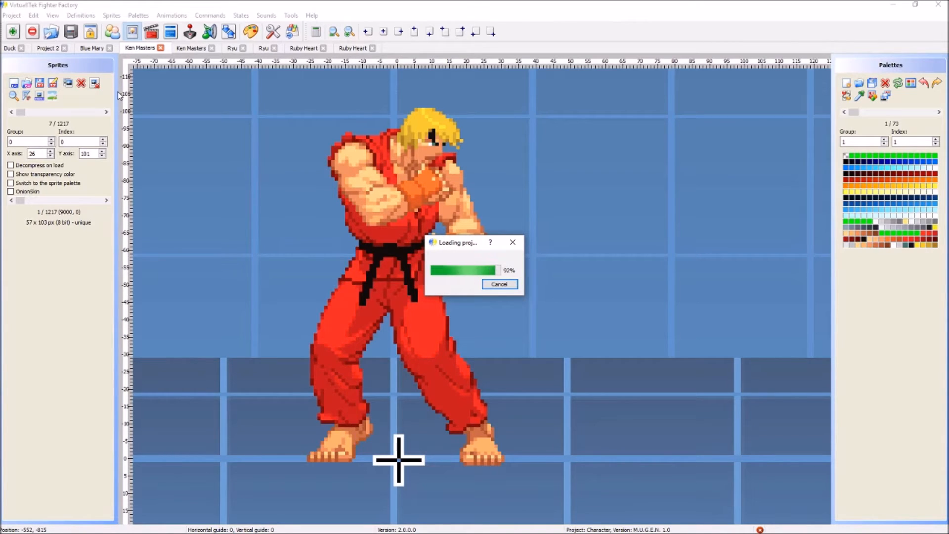
Advance through Yuki's portrait sprites to the standing sprite 0, 1
left_click(106, 112)
left_click(106, 112)
left_click(106, 112)
left_click(11, 111)
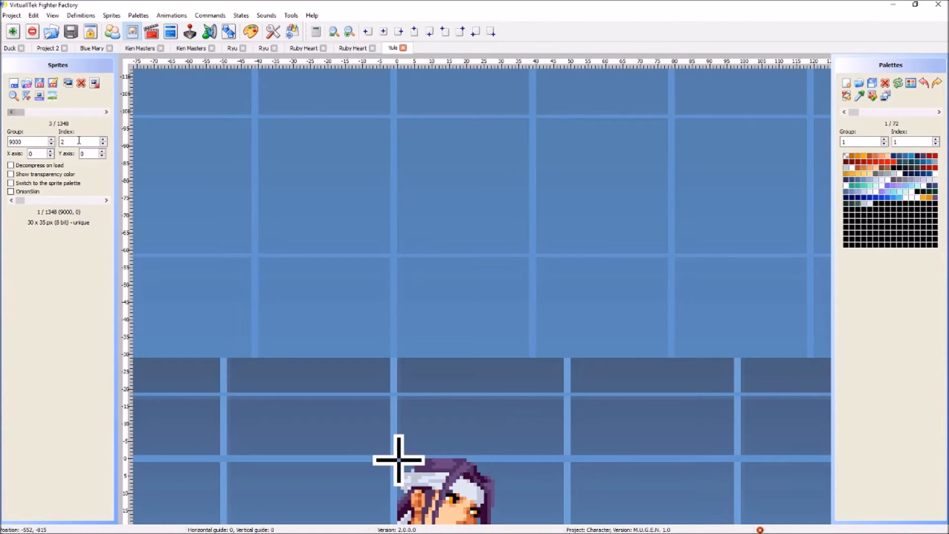
left_click(106, 112)
left_click(106, 111)
left_click(106, 112)
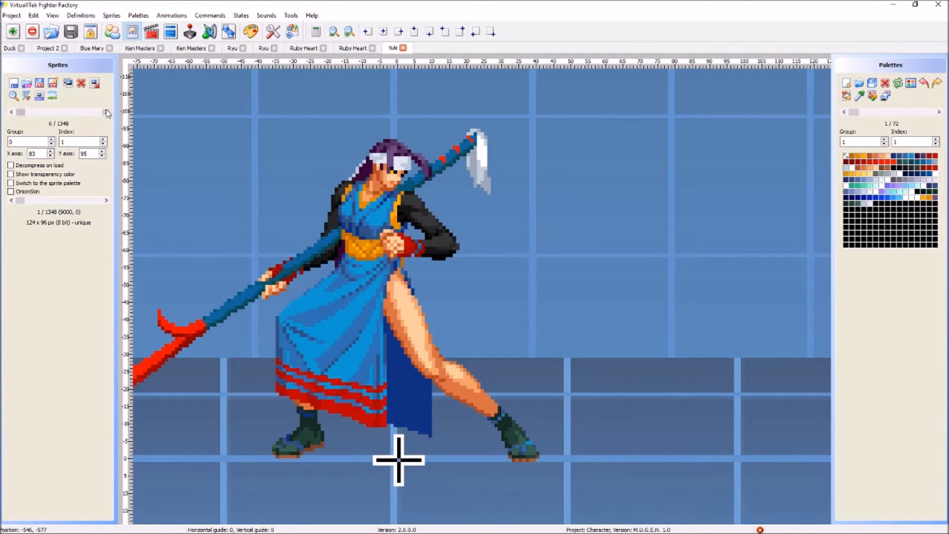
Browse Yuki's next palettes on the standing sprite to compare sleeve and skin colours, returning to palette 1, 1
left_click(939, 111)
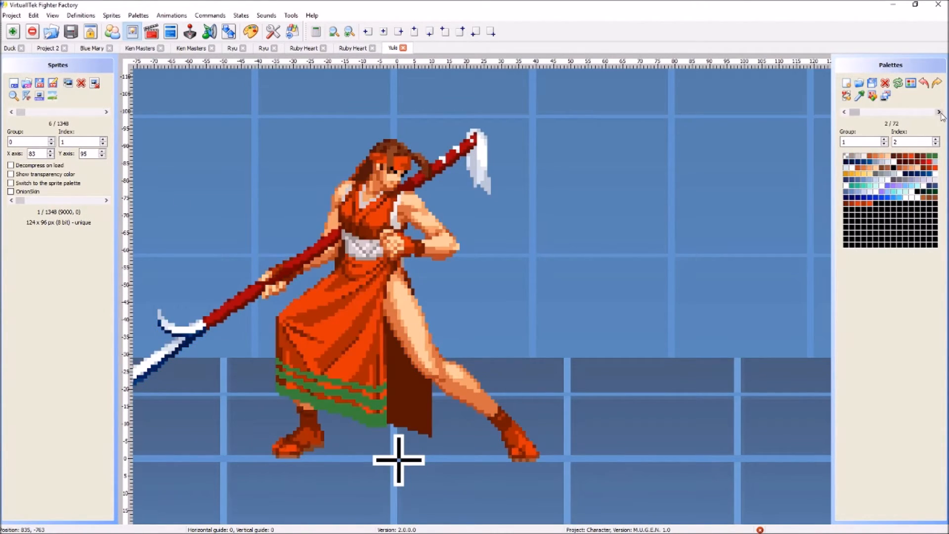
left_click(938, 111)
left_click(939, 111)
left_click(938, 112)
left_click(844, 113)
left_click(844, 113)
left_click(843, 112)
left_click(844, 112)
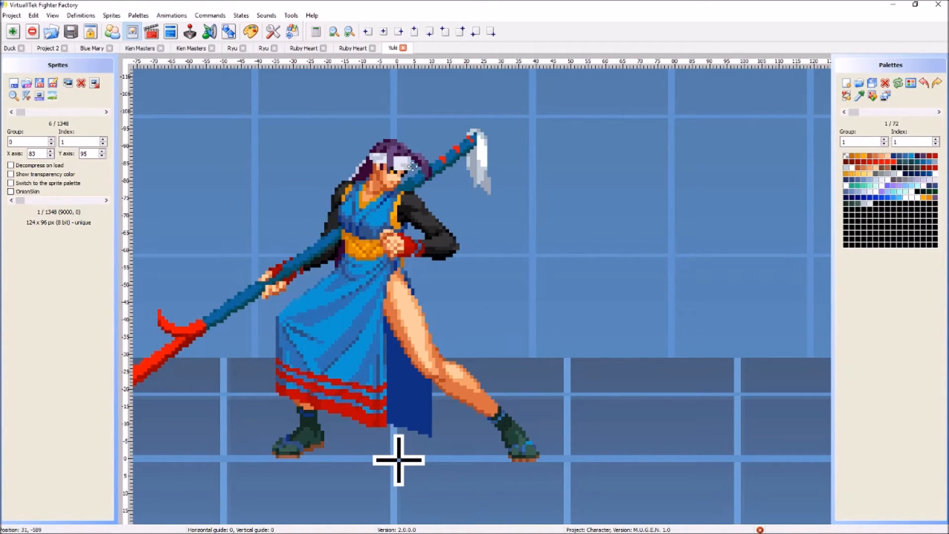
Browse Yuki's sprites from the standing frames to the crouching sprite 11, 3 to examine the separated sleeves
left_click(106, 112)
left_click(106, 112)
left_click(107, 113)
left_click(107, 112)
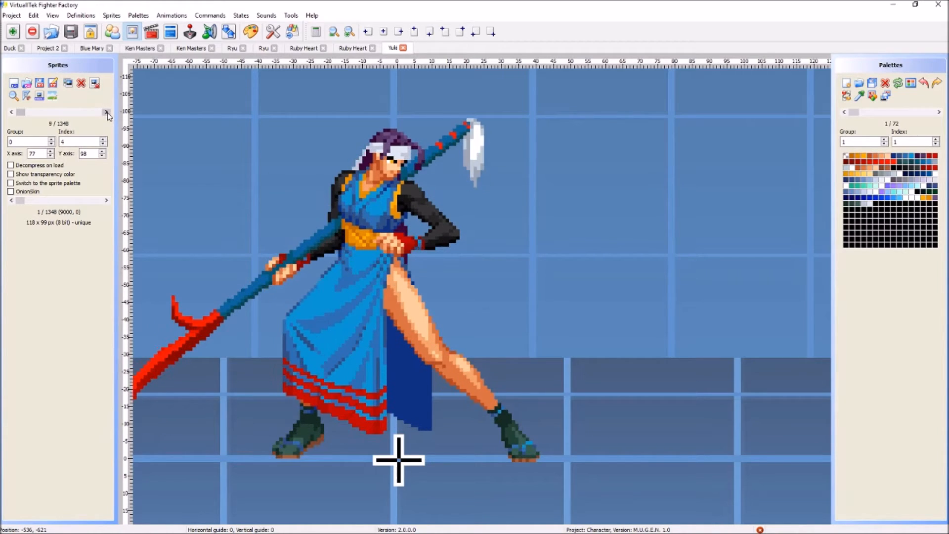
left_click(107, 112)
left_click(107, 112)
left_click(106, 113)
left_click(107, 112)
left_click(106, 112)
left_click(107, 112)
left_click(106, 113)
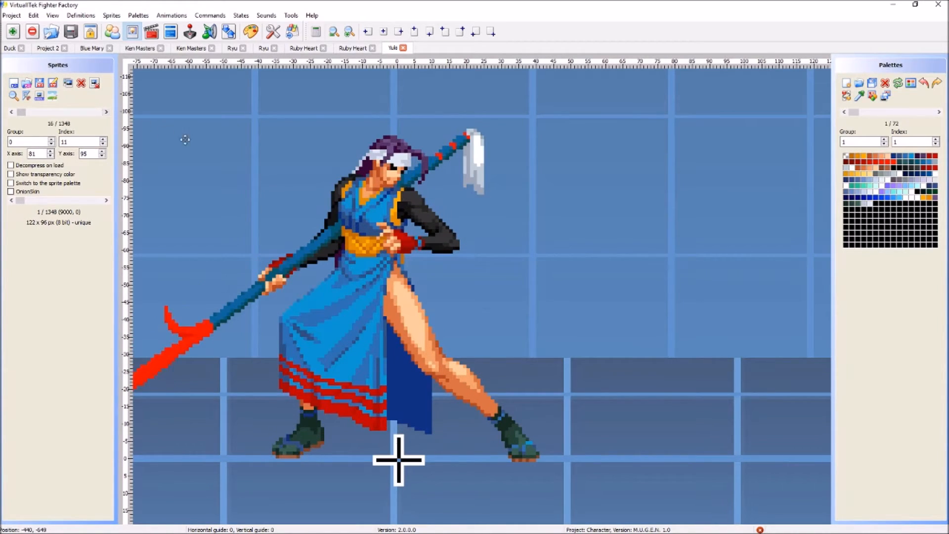
left_click(107, 113)
left_click(106, 112)
left_click(107, 113)
left_click(106, 112)
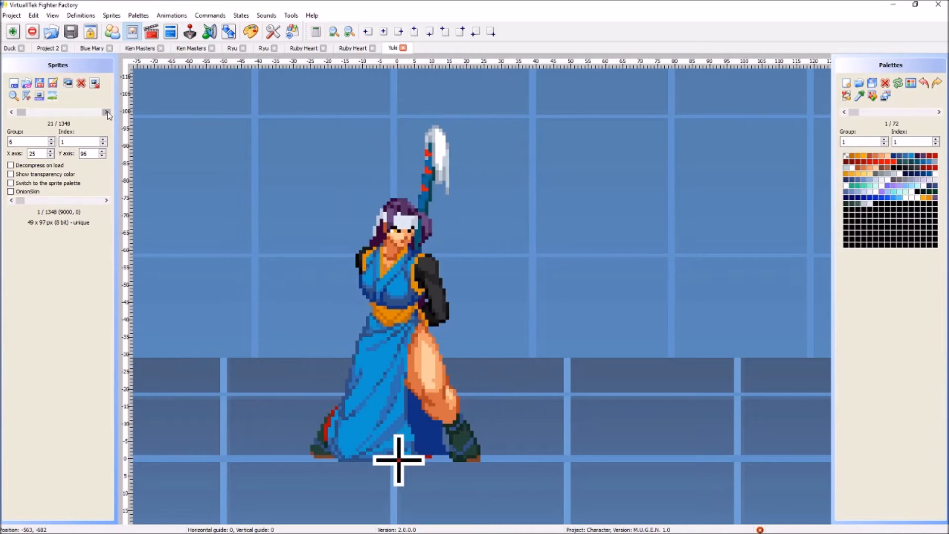
left_click(107, 113)
left_click(107, 112)
left_click(106, 112)
left_click(106, 113)
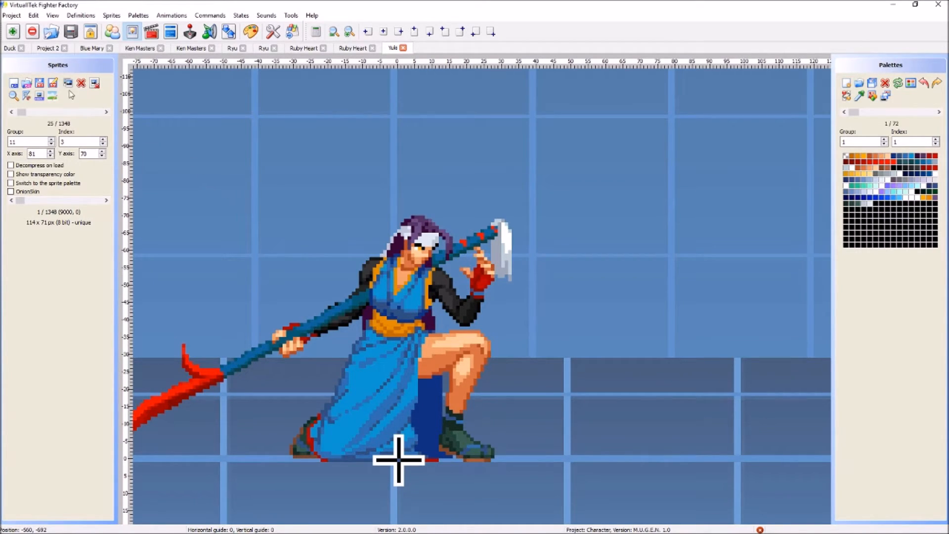
Return to Project 2 by way of the Duck project, view sprite 0, 9 in the image editor, and close the editor
mouse_move(41, 529)
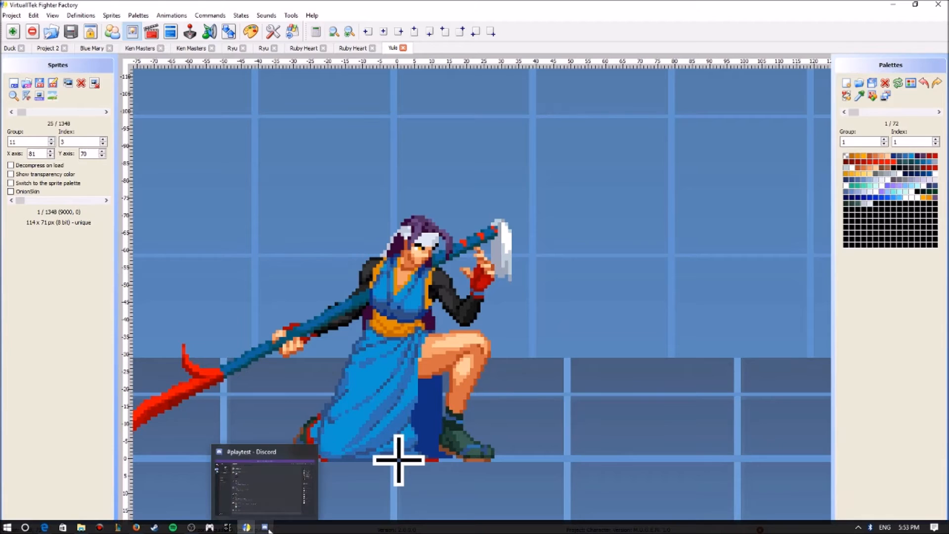
left_click(10, 51)
left_click(52, 49)
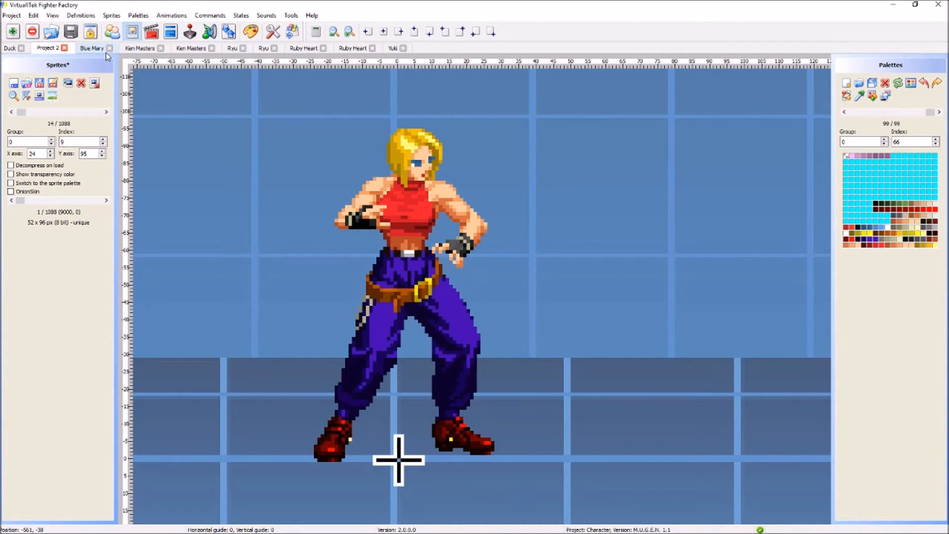
left_click(56, 102)
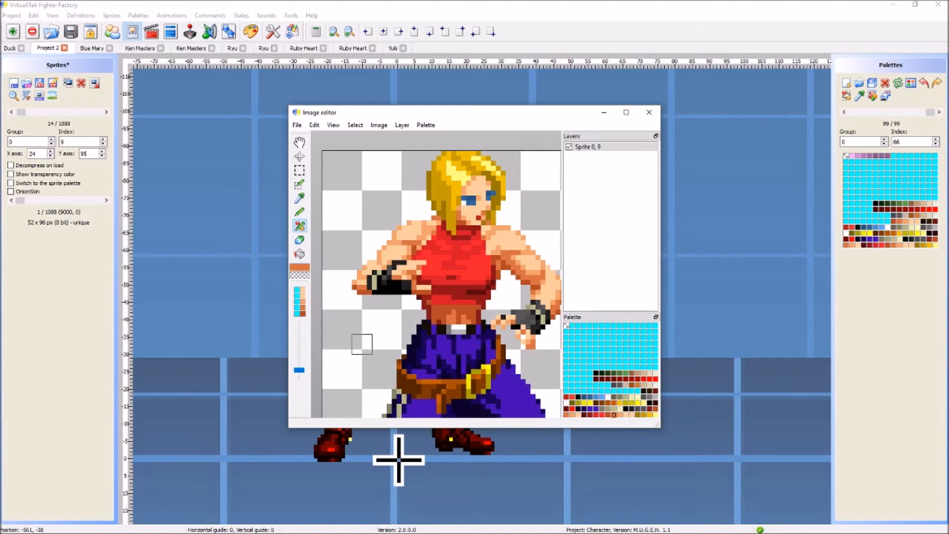
left_click(649, 113)
left_click(485, 284)
Open the Hugo Andore project from the Hugo folder in chars and advance to its sprite 0, 1
left_click(12, 16)
left_click(28, 38)
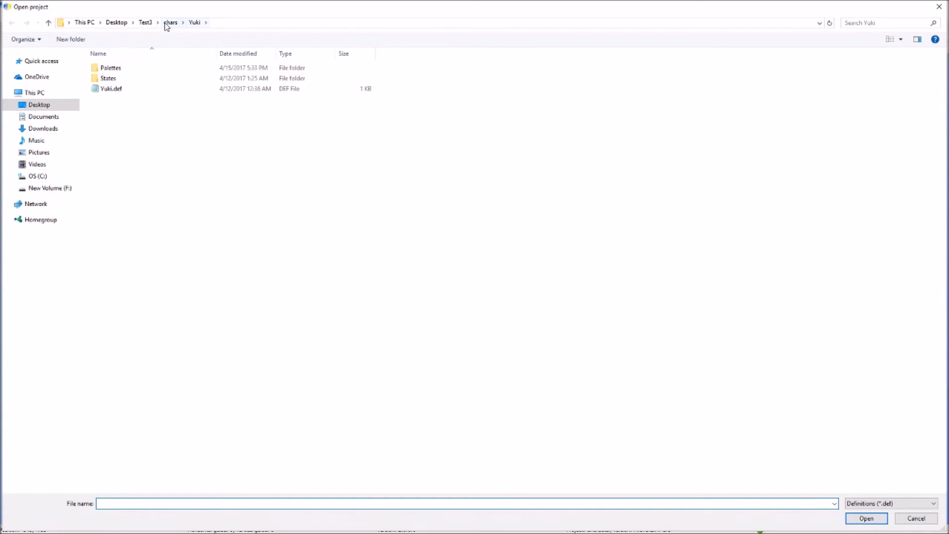
left_click(168, 22)
double_click(118, 224)
double_click(114, 87)
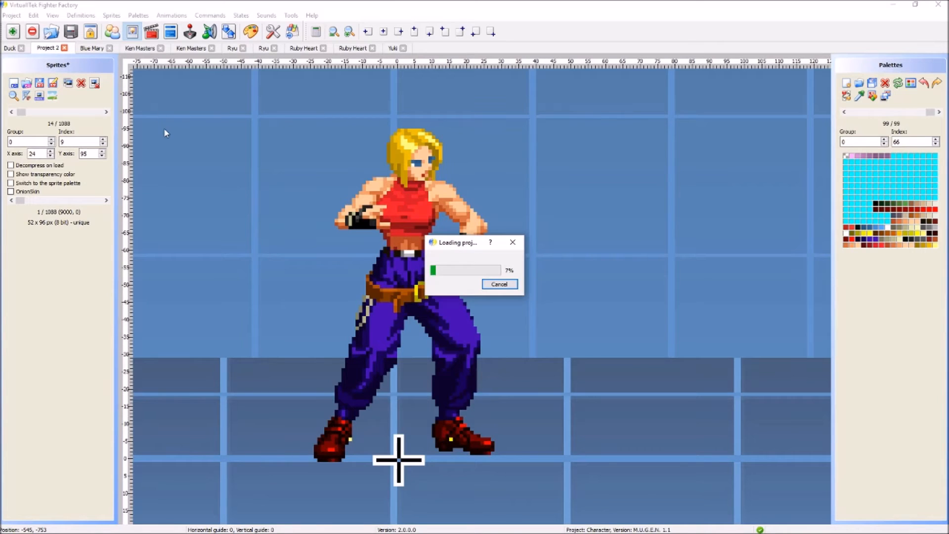
left_click(106, 112)
left_click(107, 112)
left_click(107, 111)
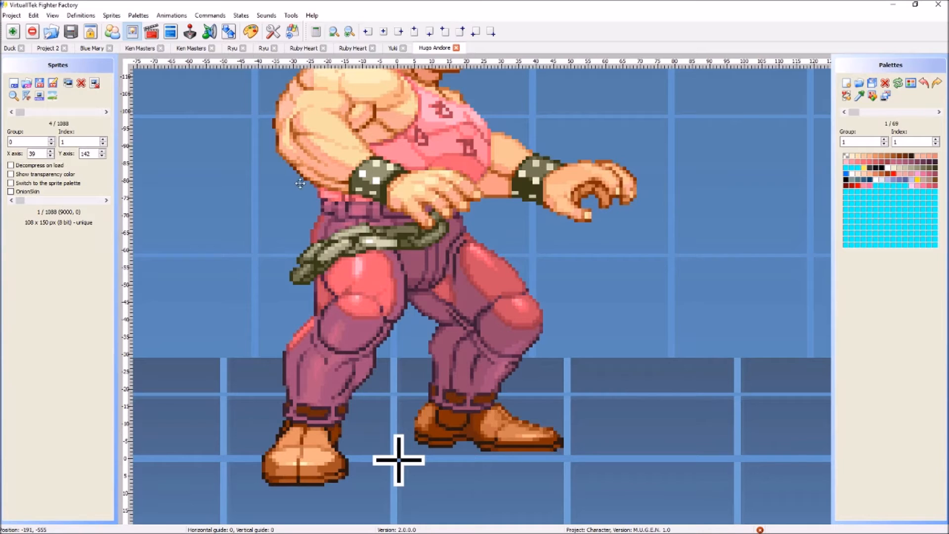
Browse Hugo Andore's sprites from 0, 1 to 190, 14 to examine the separated skin, shirt and trouser colours
left_click_drag(233, 143, 257, 239)
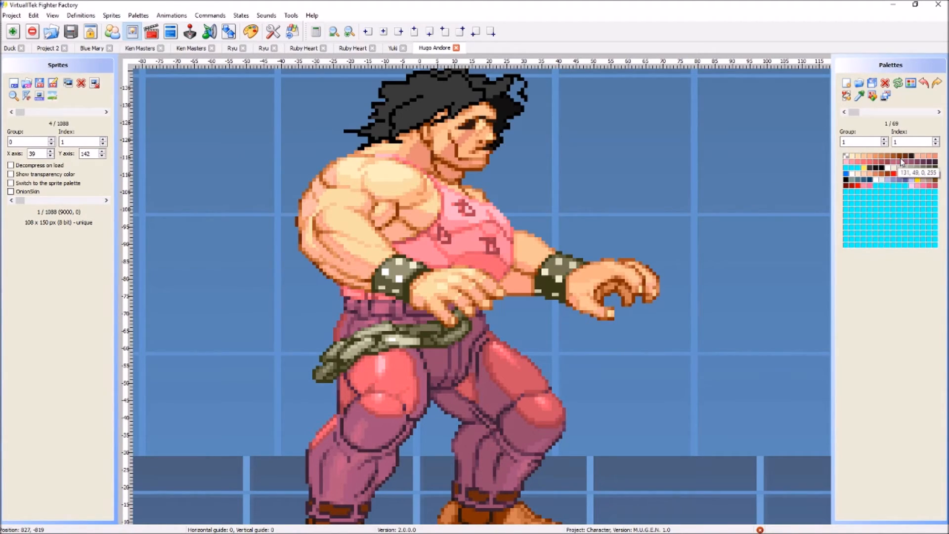
mouse_move(694, 340)
left_mouse_down()
mouse_move(715, 232)
mouse_move(708, 319)
mouse_move(689, 339)
left_mouse_up()
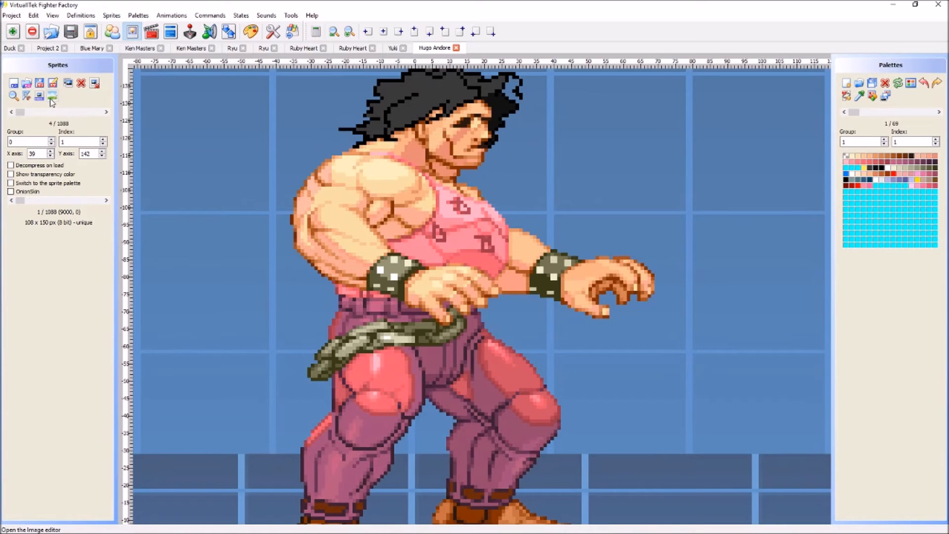
left_click_drag(208, 241, 202, 199)
left_click(106, 113)
left_click(107, 112)
left_click(106, 112)
left_click(107, 112)
left_click(106, 112)
left_click(107, 112)
left_click(107, 113)
left_click(106, 113)
left_click(106, 112)
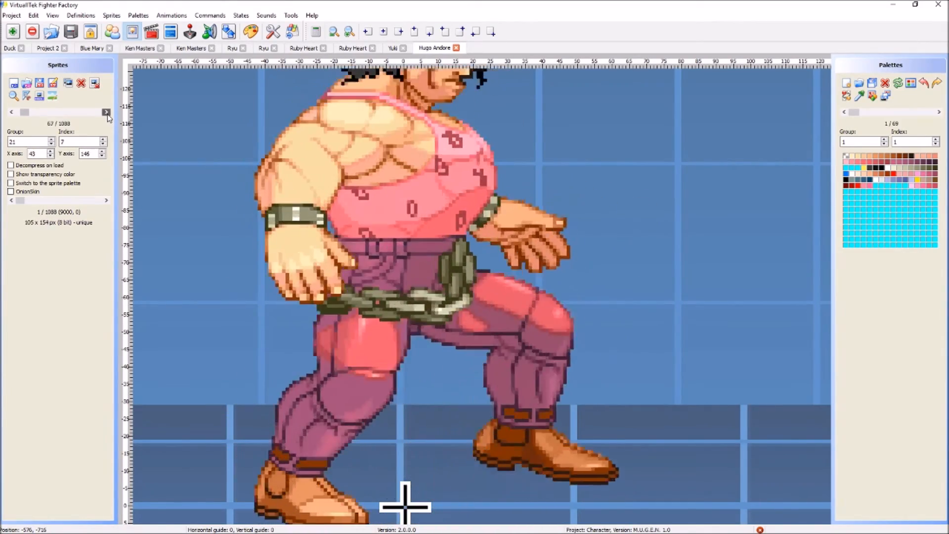
left_click(107, 112)
left_click(106, 113)
left_click(106, 112)
left_click(106, 112)
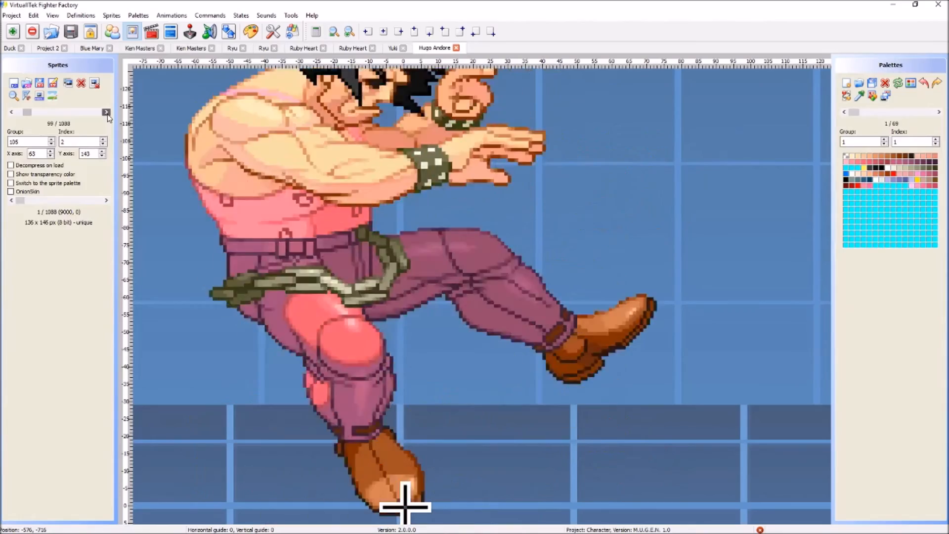
left_click(106, 113)
left_click(106, 112)
left_click(107, 112)
left_click(106, 112)
left_click(106, 112)
left_click(106, 112)
left_click(107, 113)
left_click(106, 112)
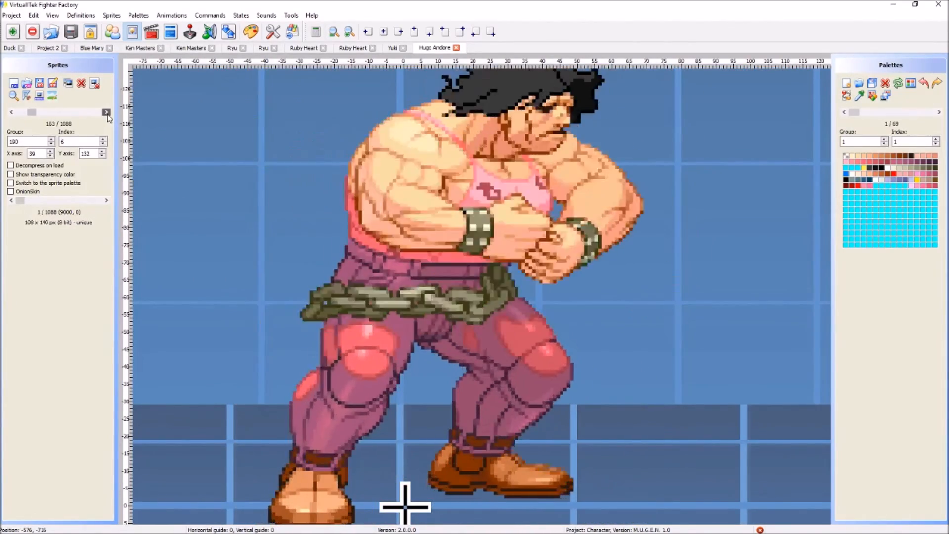
left_click(106, 112)
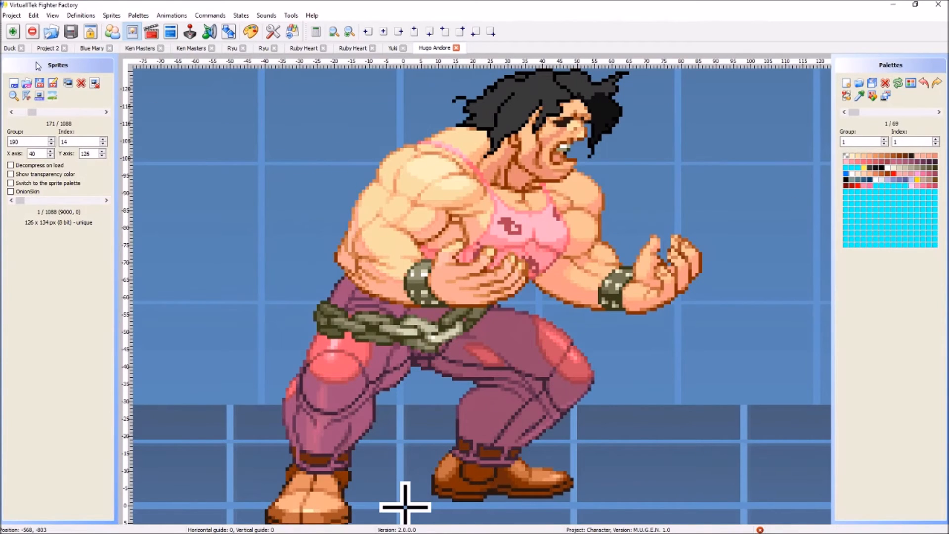
Open Blue Mary's sprite 182, 6 in the image editor and remap the skin of both arms to the pink sleeve colours
left_click(86, 48)
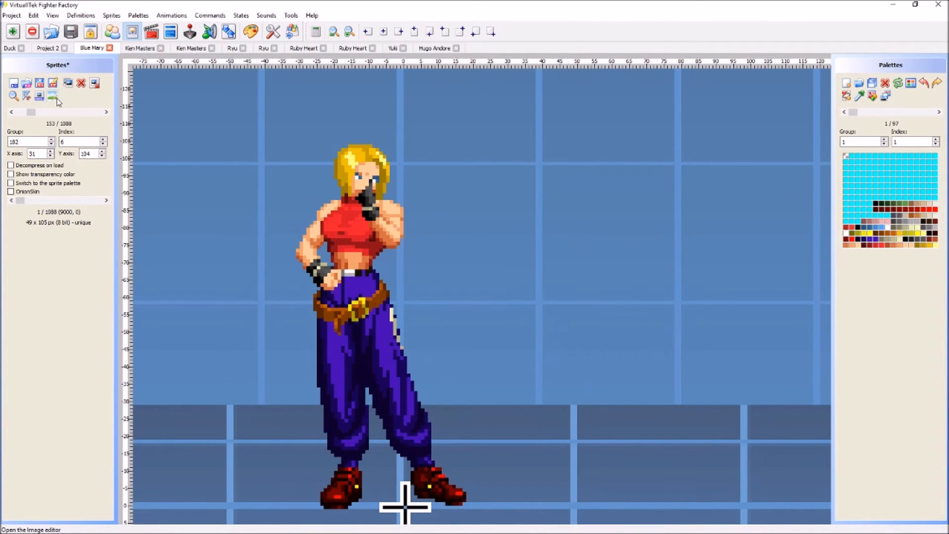
left_click(56, 99)
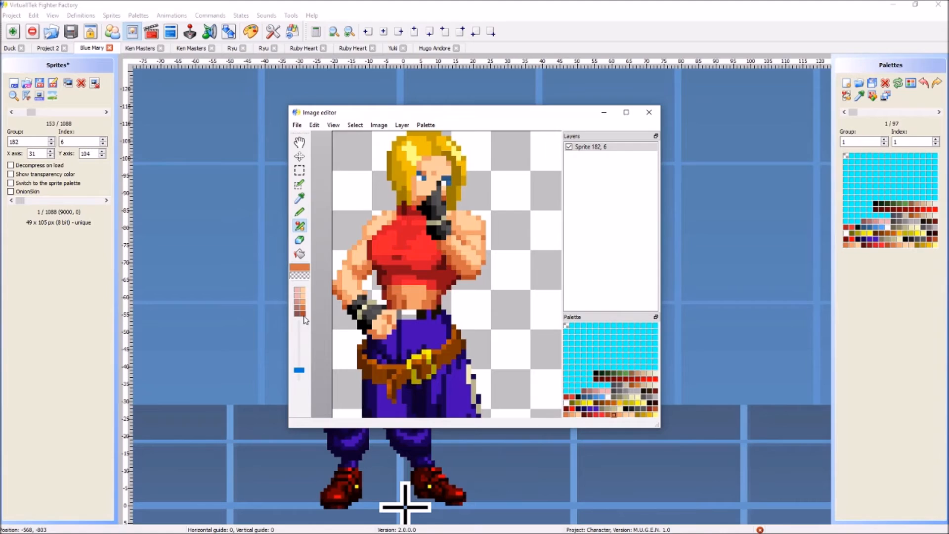
mouse_move(337, 300)
left_mouse_down()
mouse_move(369, 233)
mouse_move(388, 216)
mouse_move(386, 224)
left_mouse_up()
mouse_move(481, 319)
left_mouse_down()
mouse_move(452, 255)
mouse_move(457, 239)
mouse_move(500, 277)
left_mouse_up()
mouse_move(495, 239)
left_mouse_down()
mouse_move(461, 225)
mouse_move(506, 220)
left_mouse_up()
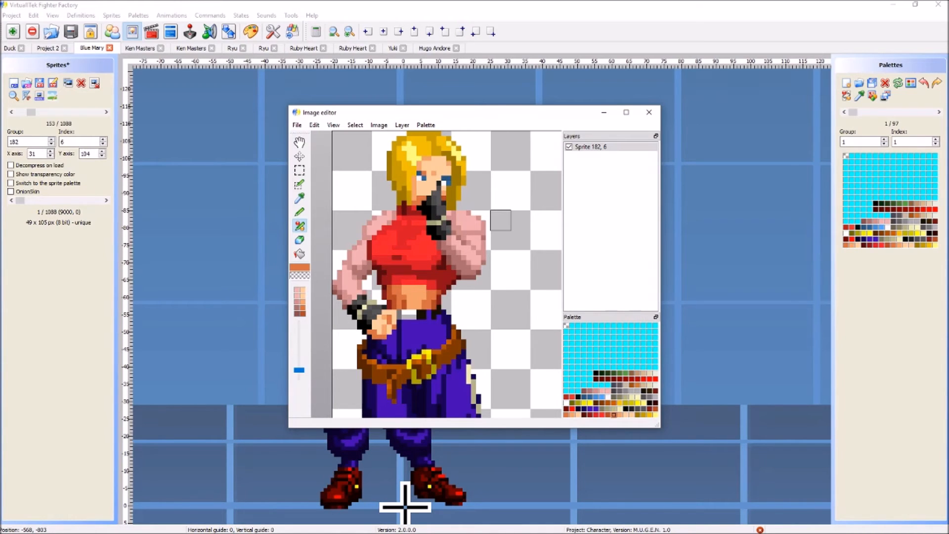
Page through Blue Mary's following sprites in the image editor up to sprite 420, 8 and close the editor
key("Page_Down")
key("Page_Down")
key("Page_Down")
key("Page_Down")
key("Page_Down")
key("Page_Down")
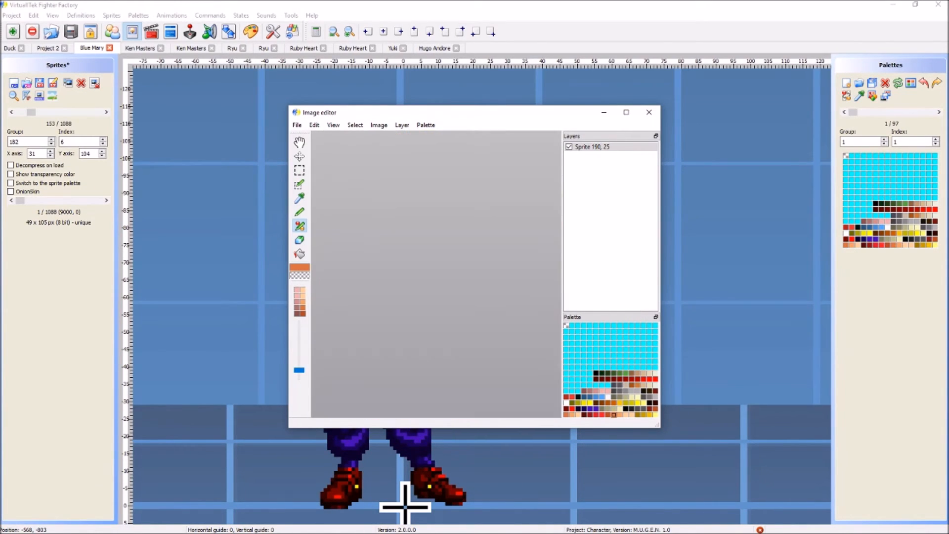
key("Page_Down")
key("Page_Down")
key("Page_Down")
key("Page_Down")
key("Page_Down")
key("Page_Down")
key("Page_Down")
key("Page_Down")
key("Page_Down")
key("Page_Down")
key("Page_Down")
key("Page_Down")
key("Page_Down")
key("Page_Down")
key("Page_Down")
key("Page_Down")
key("Page_Down")
key("Page_Down")
left_click(649, 113)
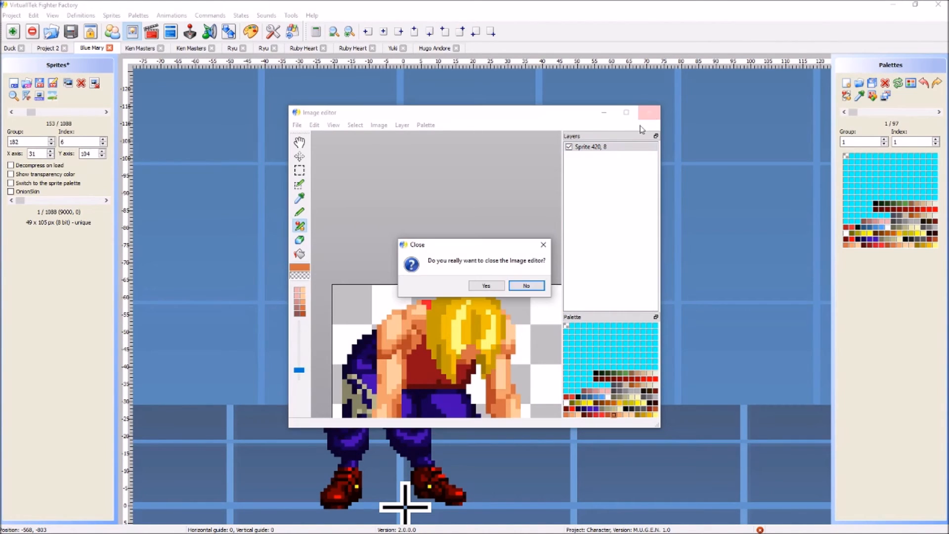
left_click(475, 286)
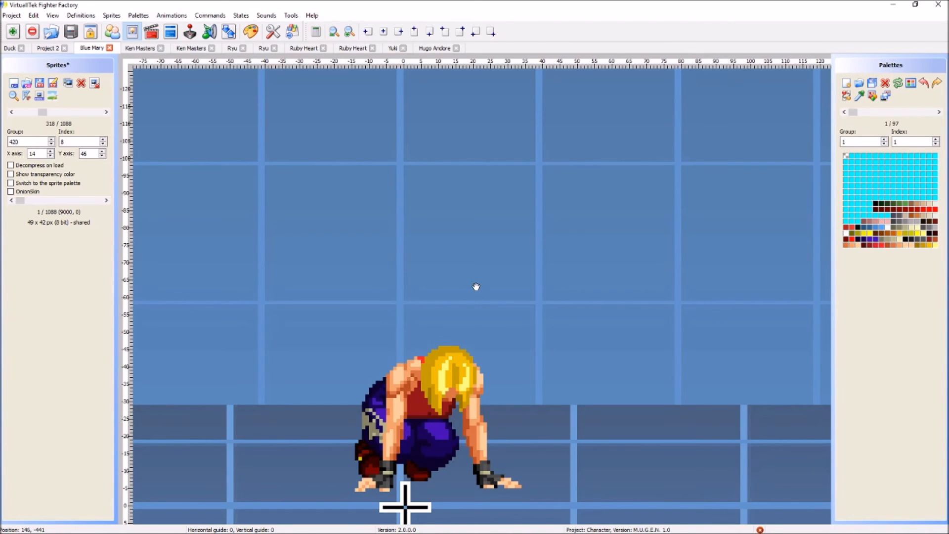
Return to Project 2 by way of the Duck project and switch to OBS
left_click(6, 50)
left_click(44, 49)
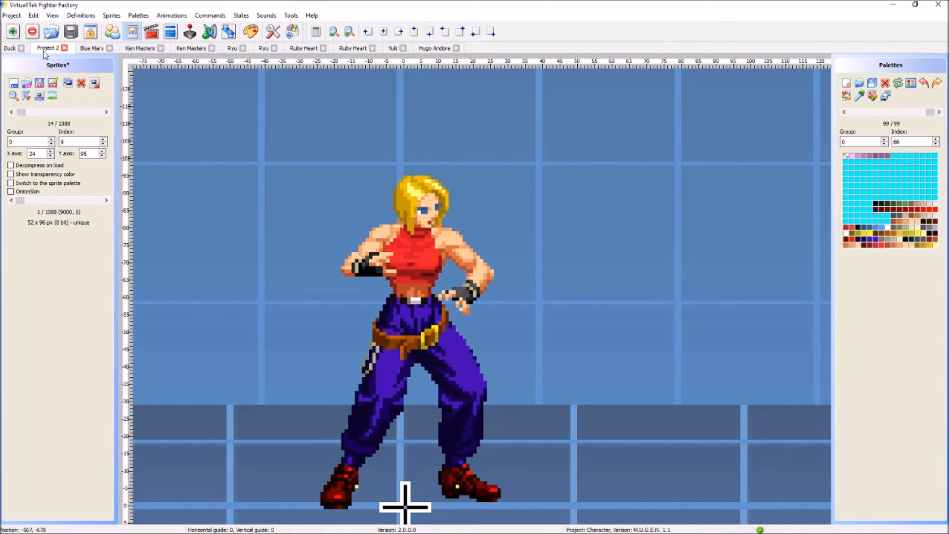
mouse_move(148, 531)
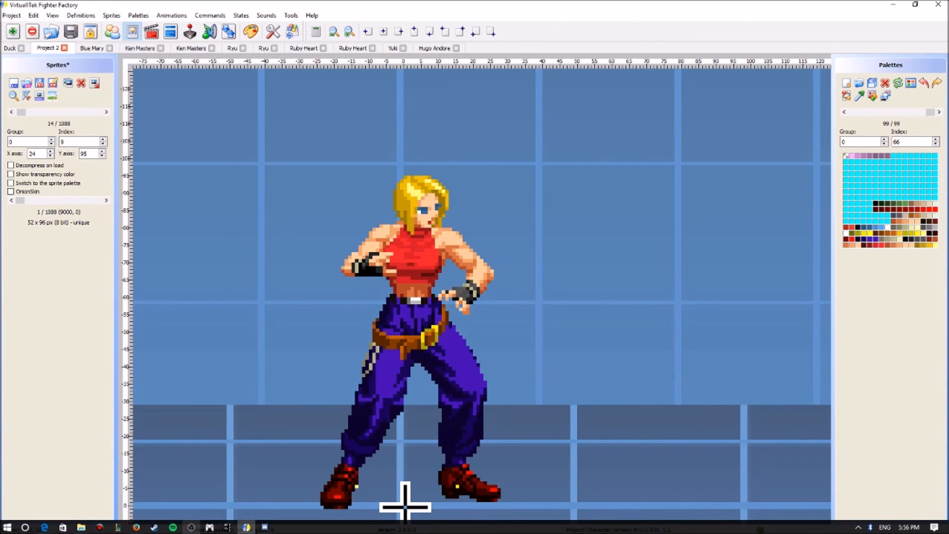
left_click(191, 527)
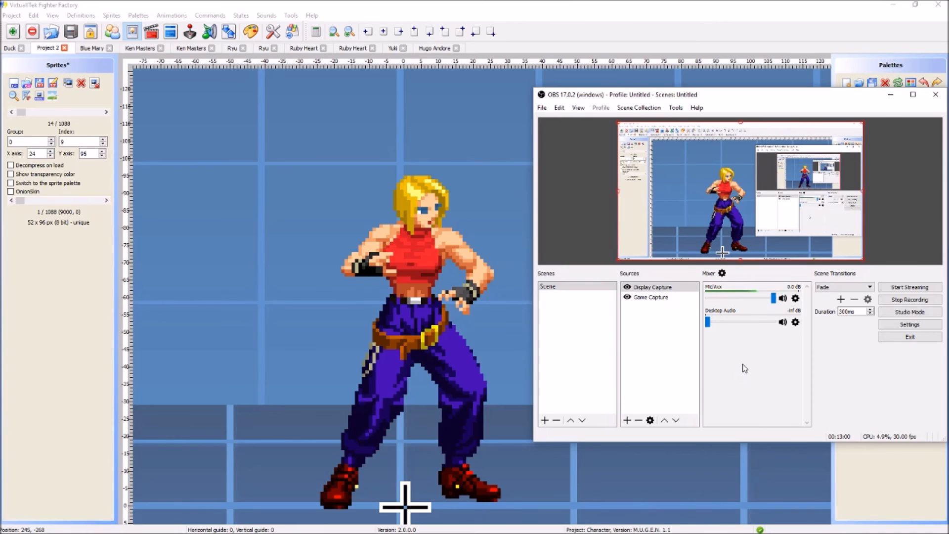